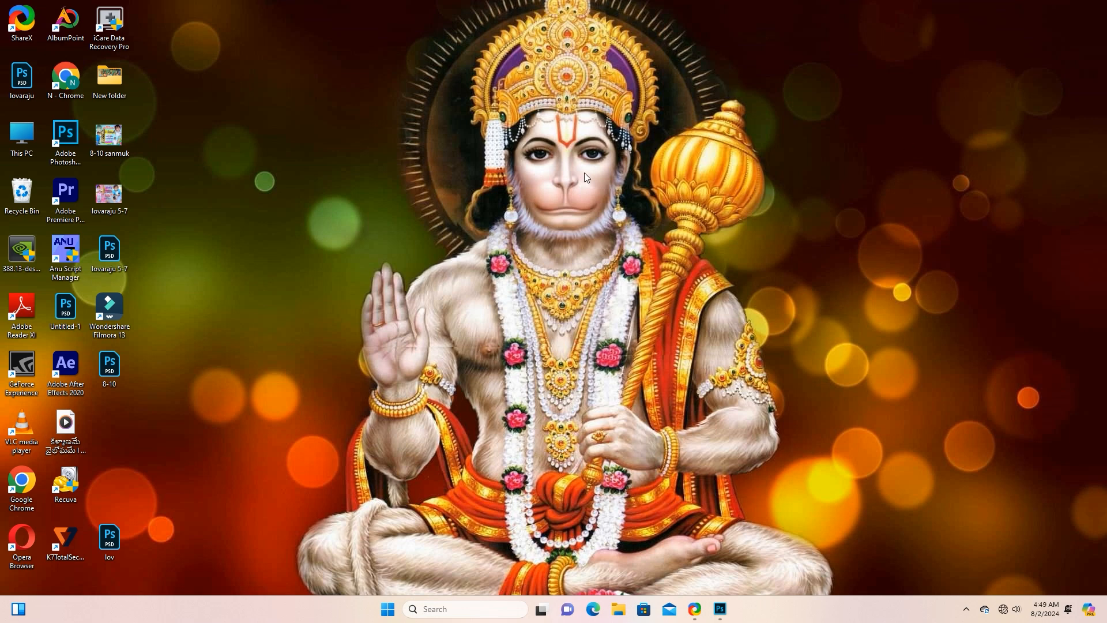
# Switch to Photoshop and create a new white 1920 x 1080 pixel RGB document at 72 pixels/inch.
pyautogui.doubleClick(83, 137)
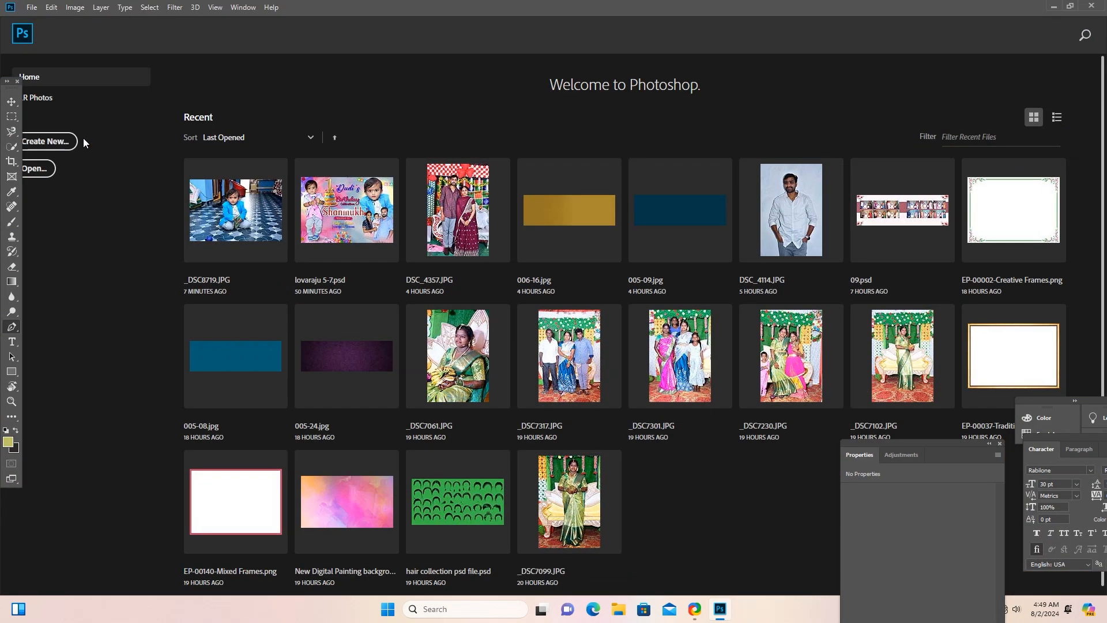
pyautogui.click(32, 7)
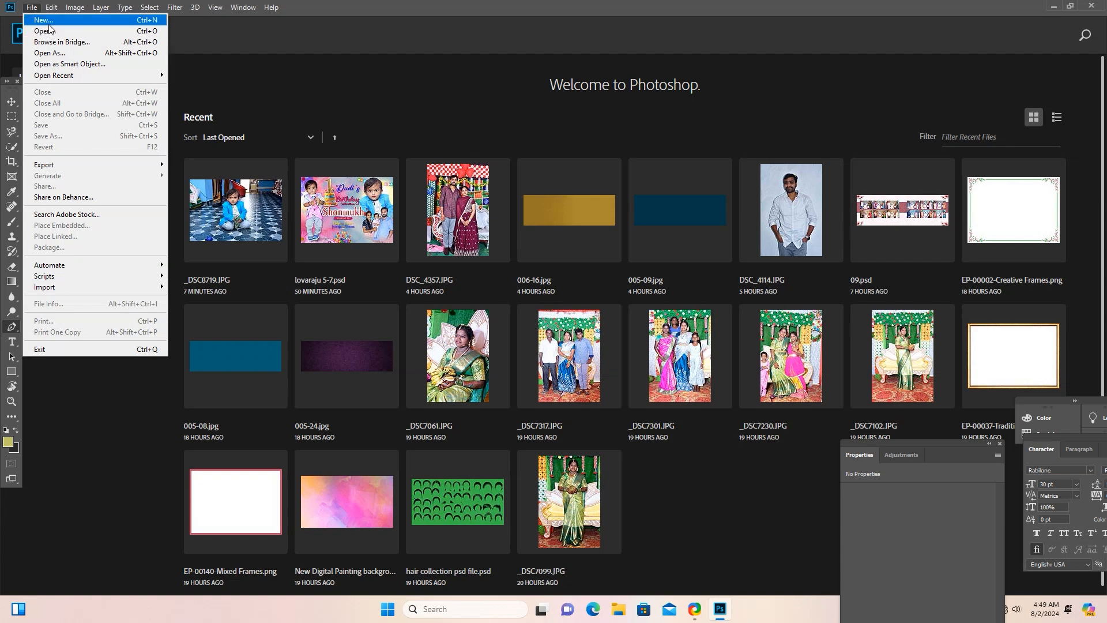
pyautogui.click(46, 20)
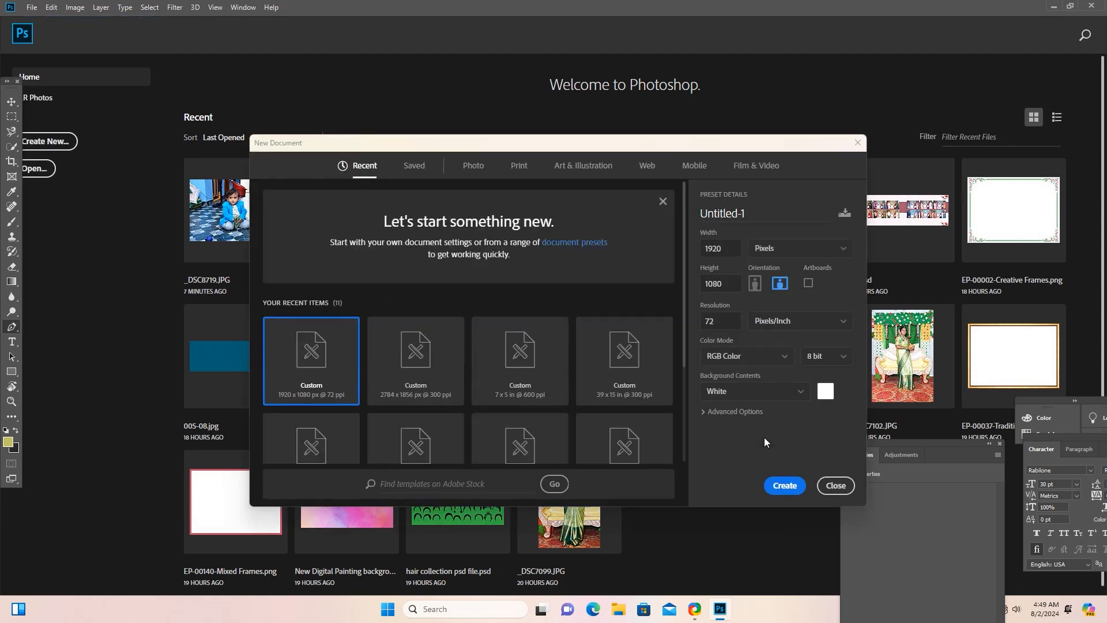
pyautogui.click(785, 485)
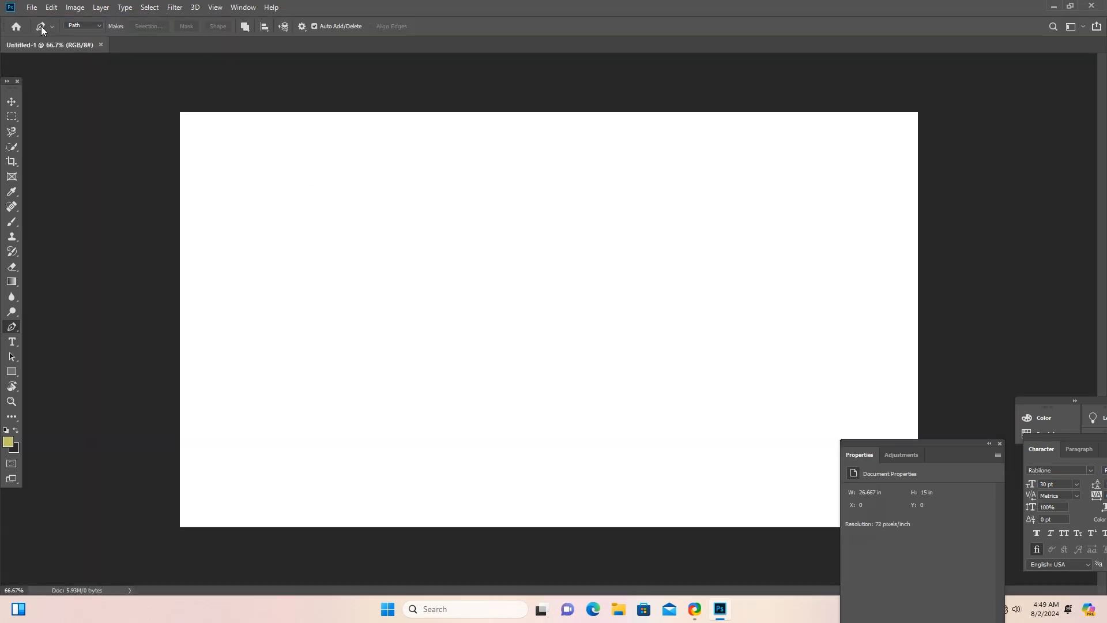
pyautogui.click(30, 6)
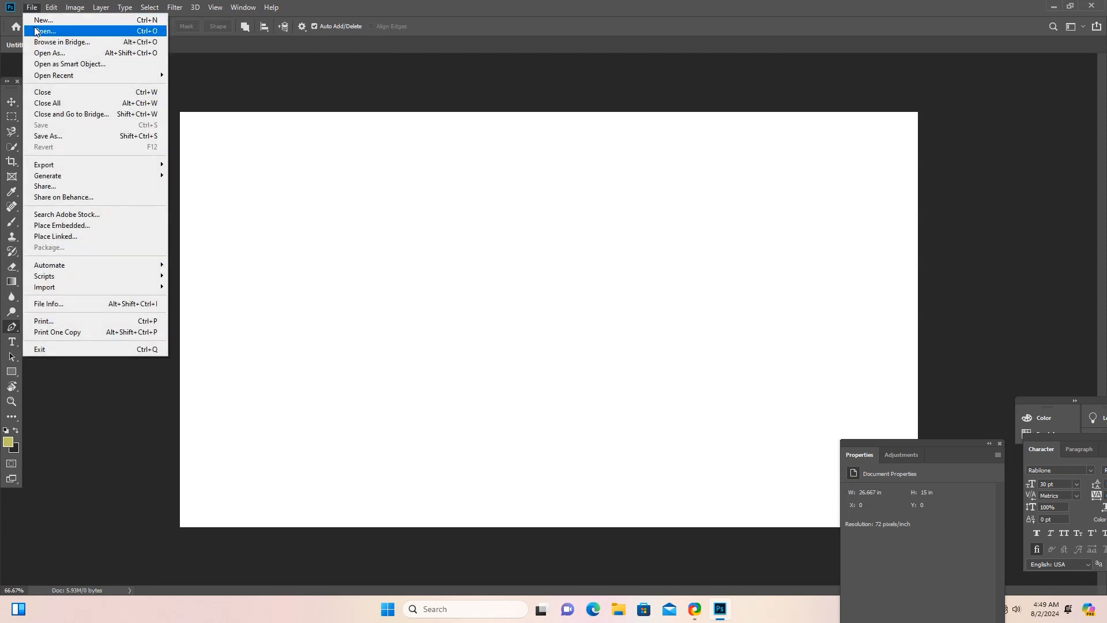
pyautogui.click(36, 31)
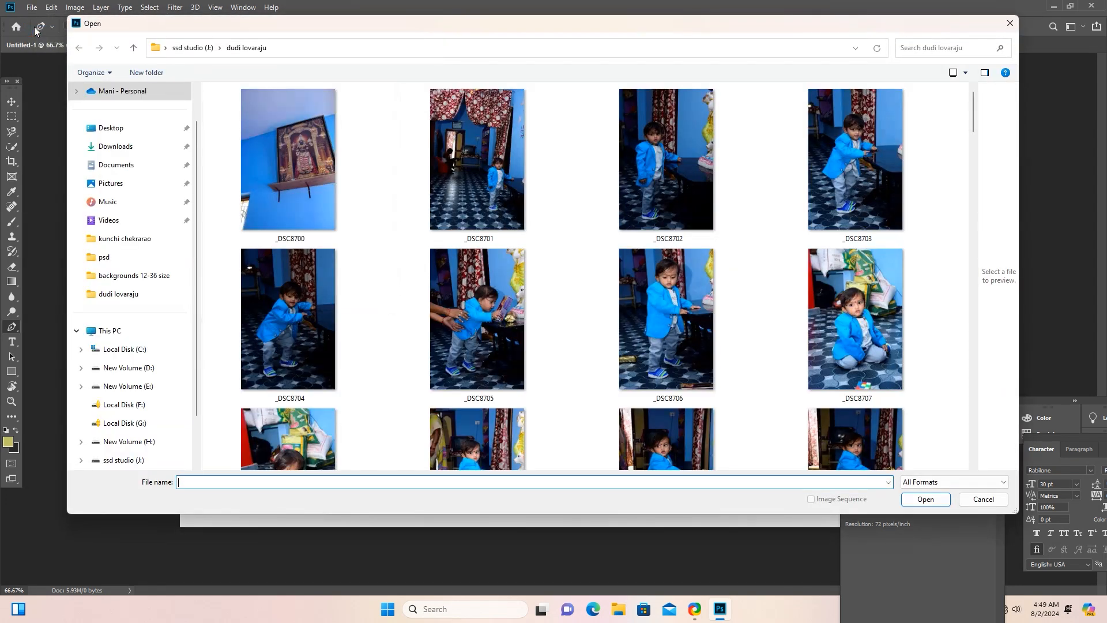
pyautogui.scroll(-3, 388, 193)
pyautogui.scroll(-5, 390, 201)
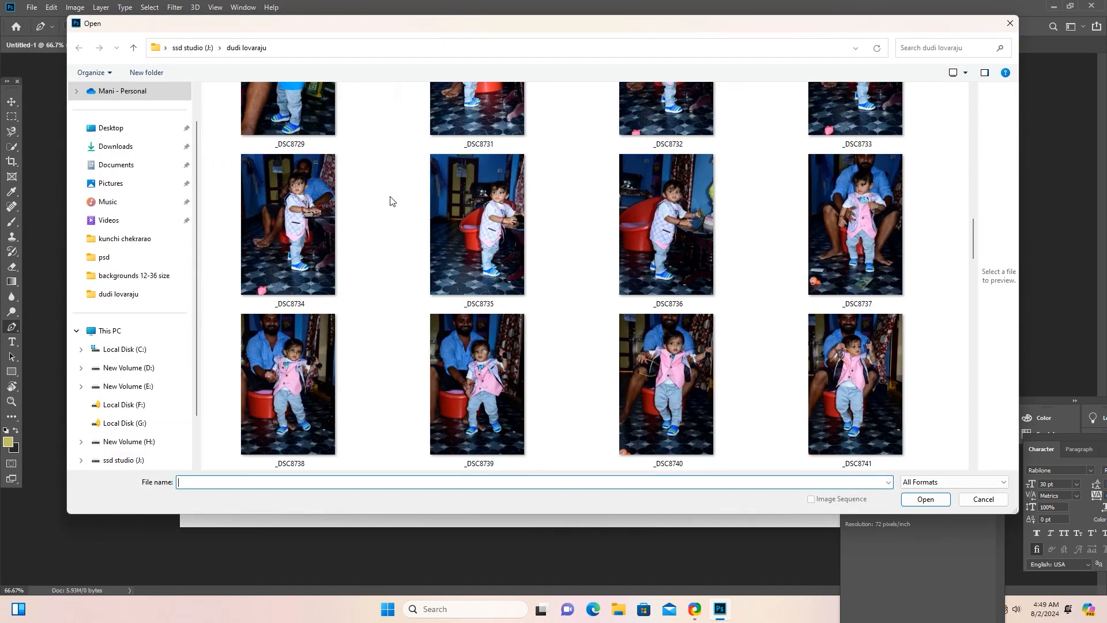
pyautogui.scroll(5, 390, 200)
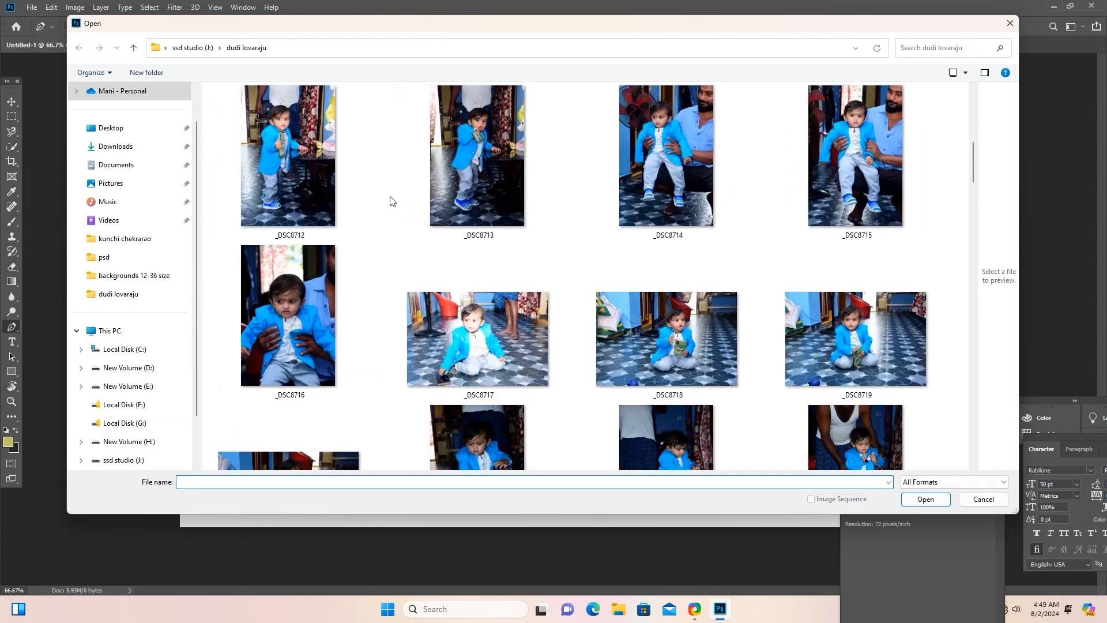
pyautogui.scroll(1, 391, 201)
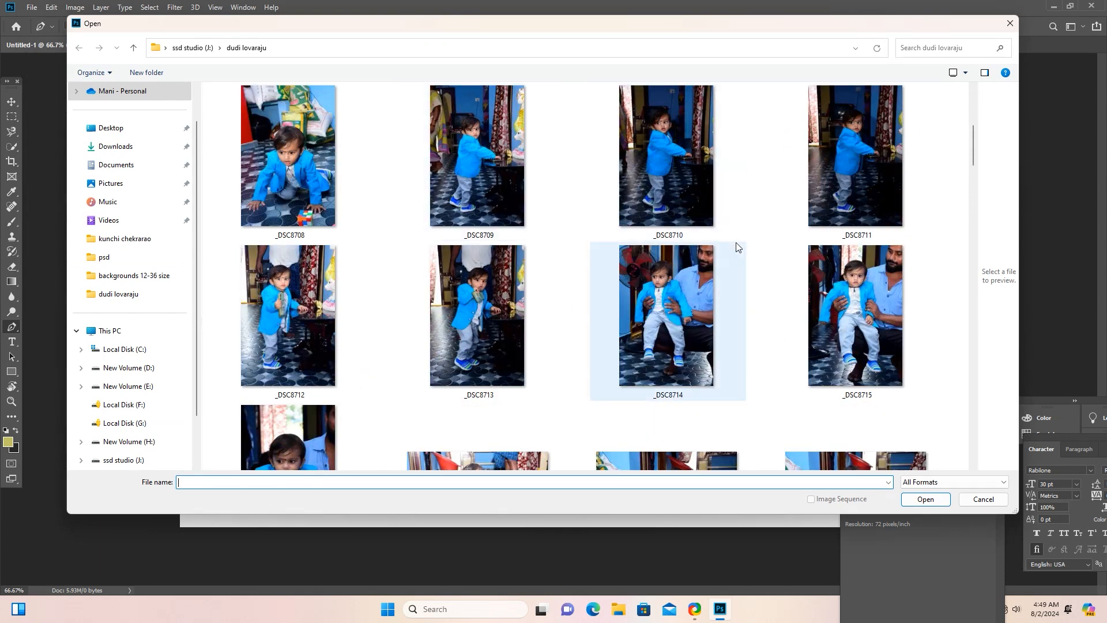
pyautogui.scroll(-1, 673, 181)
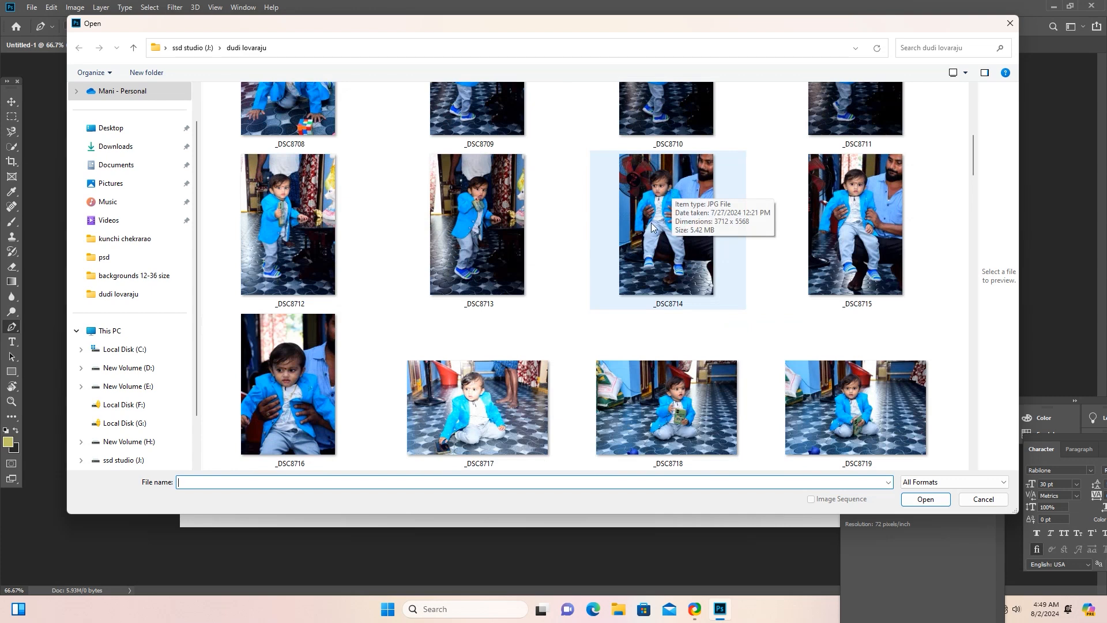
pyautogui.click(813, 396)
pyautogui.click(927, 499)
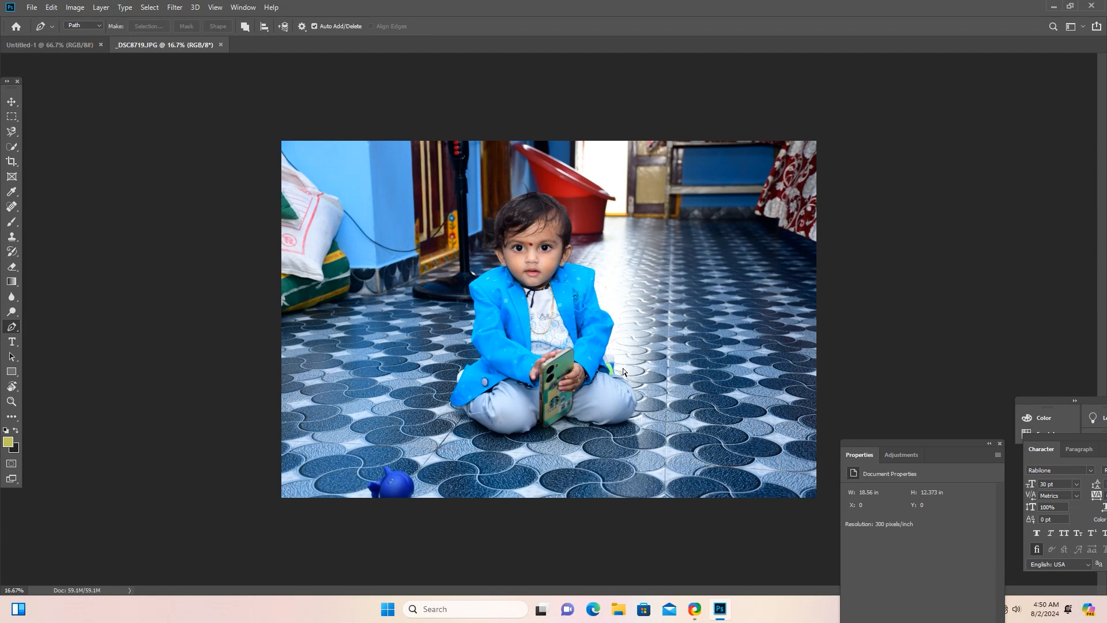
# Start a Pen tool path beneath the child's knee beside the phone and trace the lower trouser edge outward.
pyautogui.hotkey('ctrl', '+')
pyautogui.hotkey('ctrl', '+')
pyautogui.hotkey('ctrl', '+')
pyautogui.hotkey('ctrl', '+')
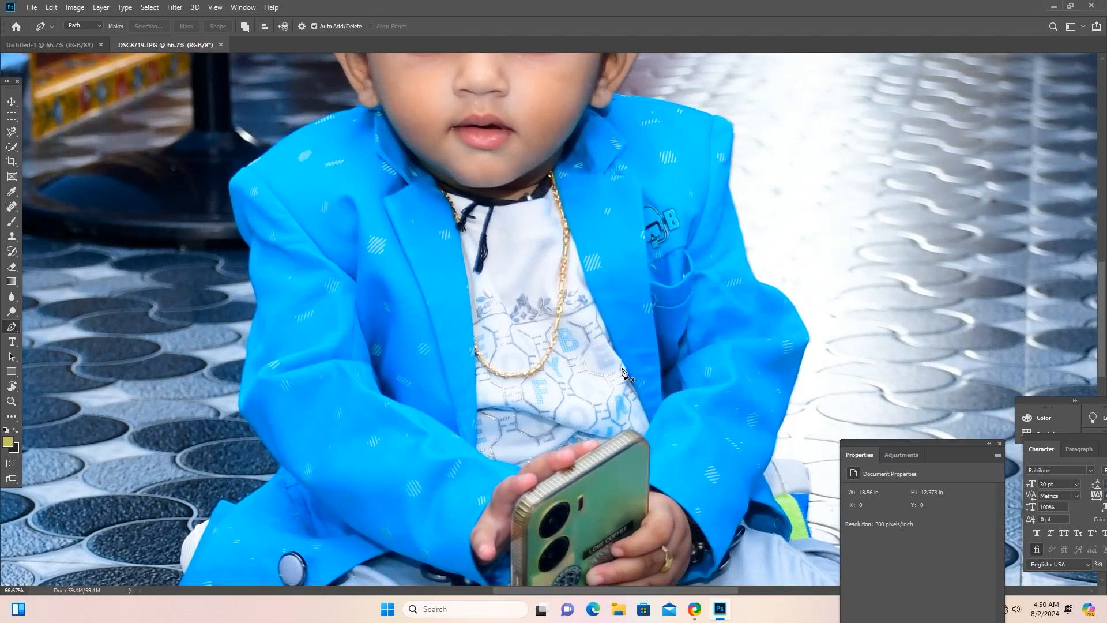
pyautogui.moveTo(614, 367); pyautogui.dragTo(499, 295)
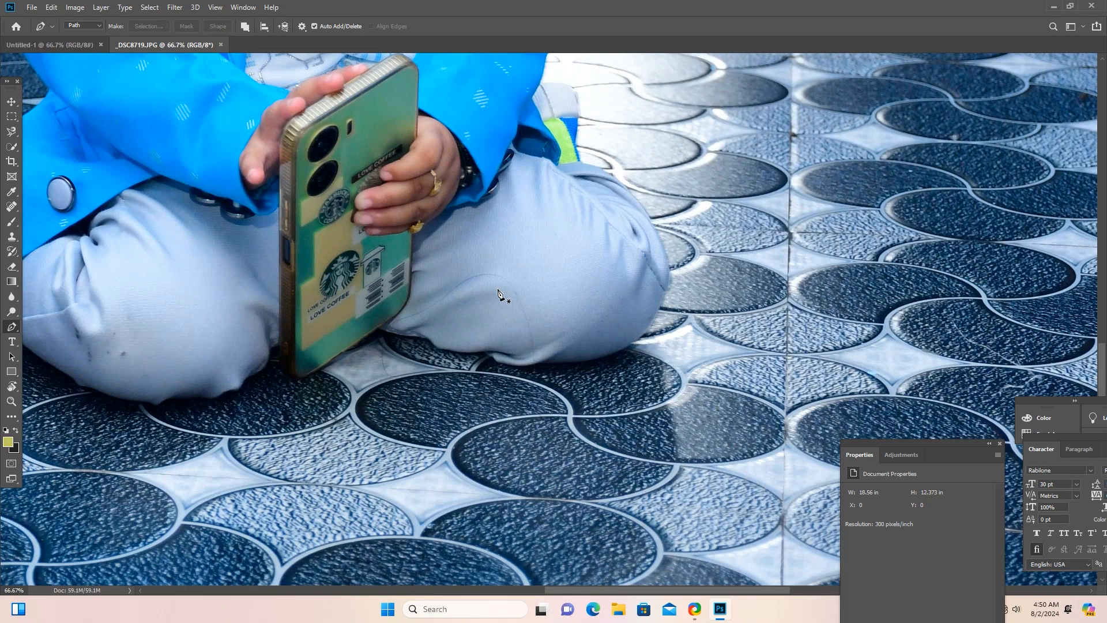
pyautogui.click(546, 358)
pyautogui.hotkey('ctrl', 'z')
pyautogui.hotkey('ctrl', '+')
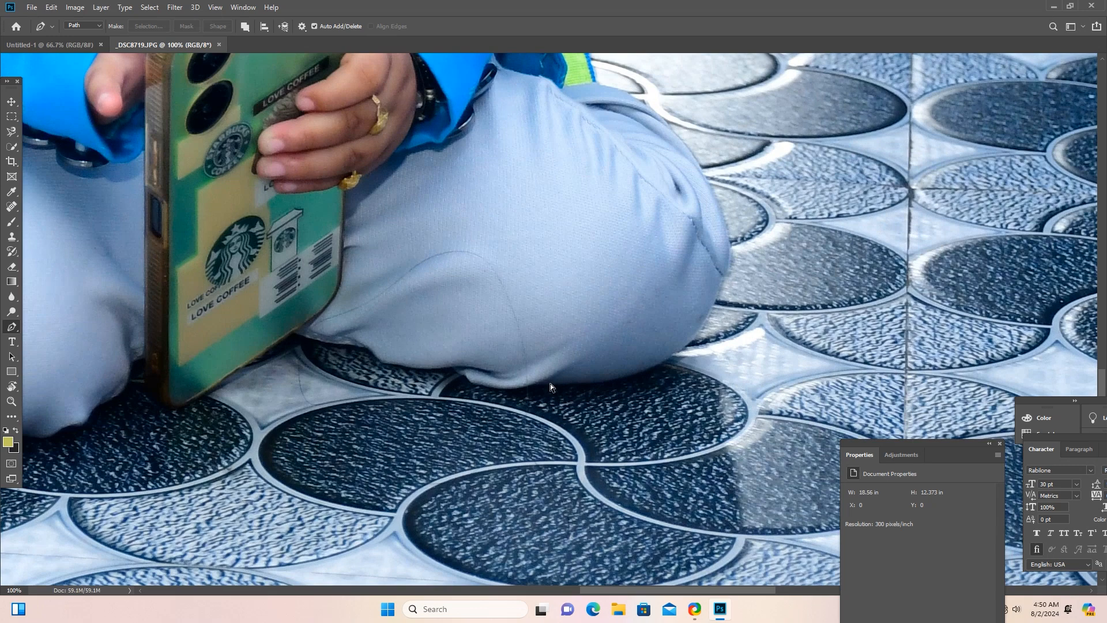
pyautogui.hotkey('ctrl', '+')
pyautogui.moveTo(468, 423); pyautogui.dragTo(314, 320)
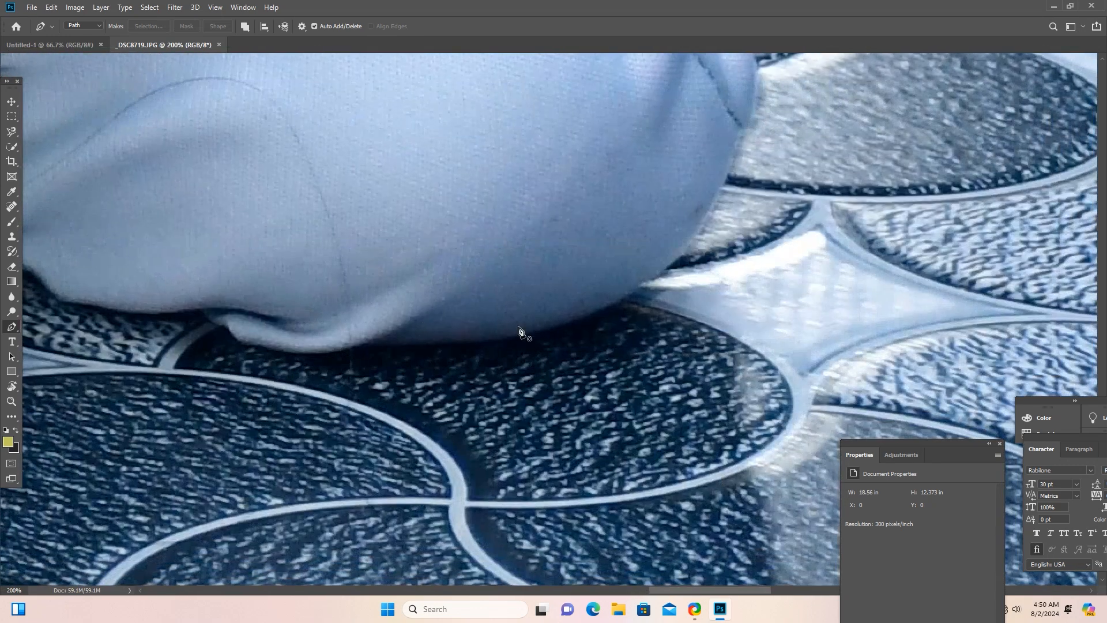
pyautogui.click(390, 341)
pyautogui.moveTo(555, 324); pyautogui.dragTo(593, 309)
pyautogui.moveTo(652, 271); pyautogui.dragTo(671, 240)
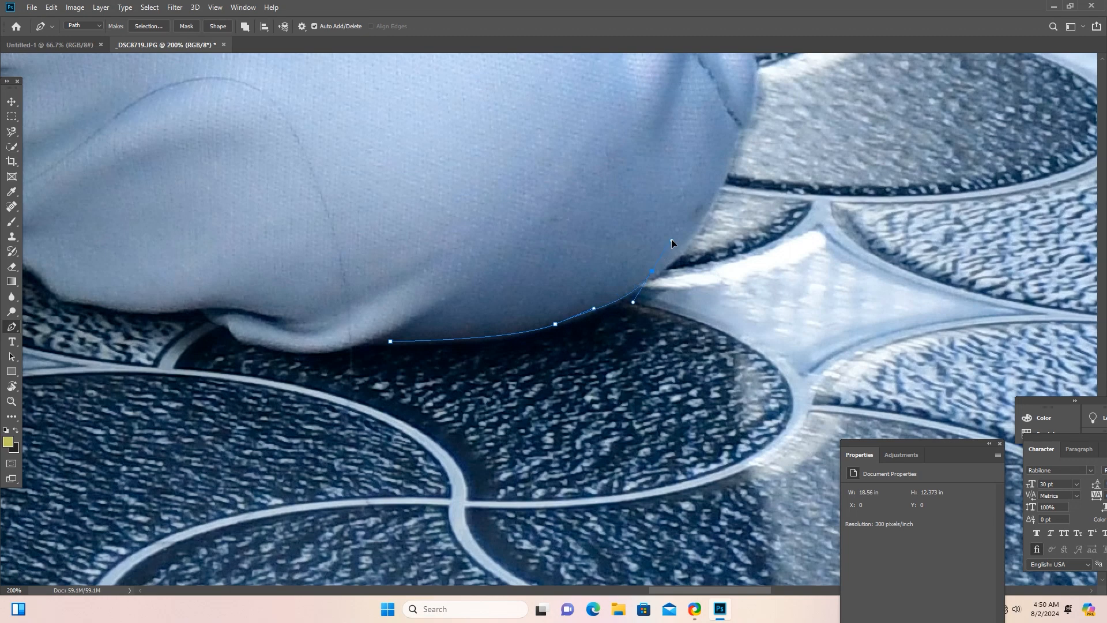
# Continue the path around the outer curve of the knee and up the back of the trouser leg.
pyautogui.moveTo(713, 197); pyautogui.dragTo(746, 106)
pyautogui.keyDown('alt'); pyautogui.click(713, 196); pyautogui.keyUp('alt')
pyautogui.moveTo(730, 146); pyautogui.dragTo(601, 406)
pyautogui.moveTo(621, 319); pyautogui.dragTo(611, 282)
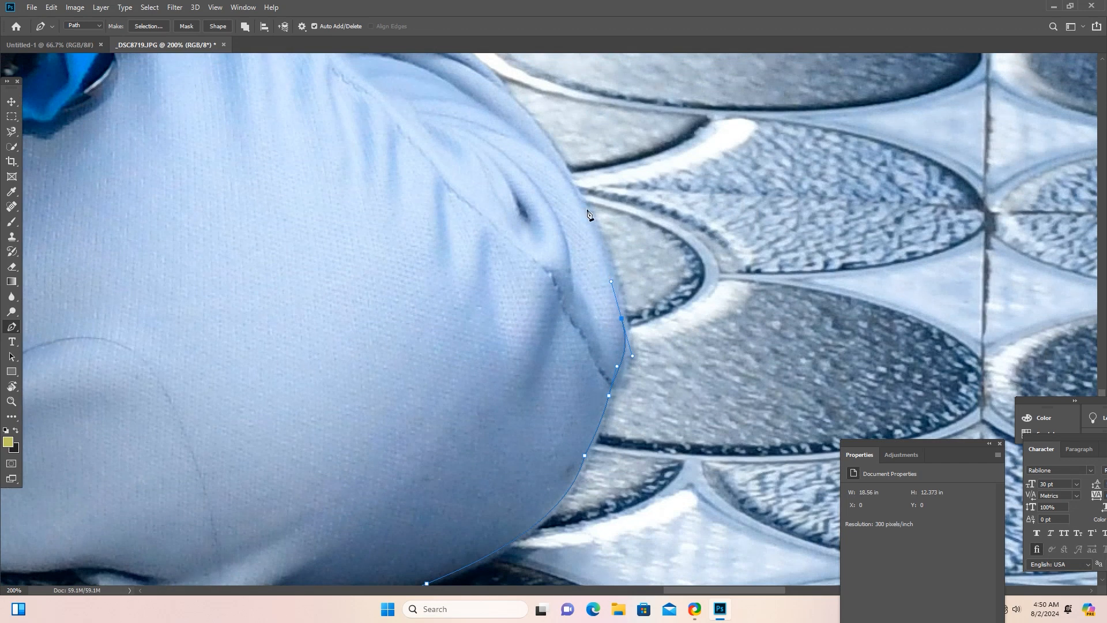
pyautogui.moveTo(583, 194); pyautogui.dragTo(564, 163)
pyautogui.moveTo(537, 124); pyautogui.dragTo(536, 230)
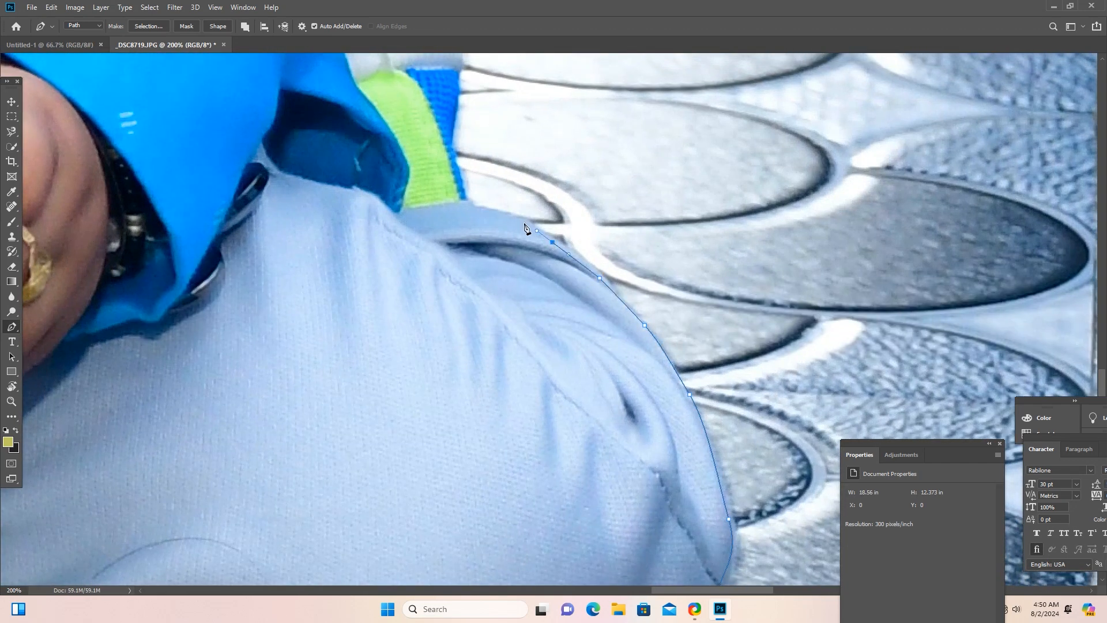
# Extend the path along the top of the trouser leg and up the outer edge of the blue and green band.
pyautogui.click(507, 215)
pyautogui.click(467, 204)
pyautogui.click(457, 163)
pyautogui.click(447, 141)
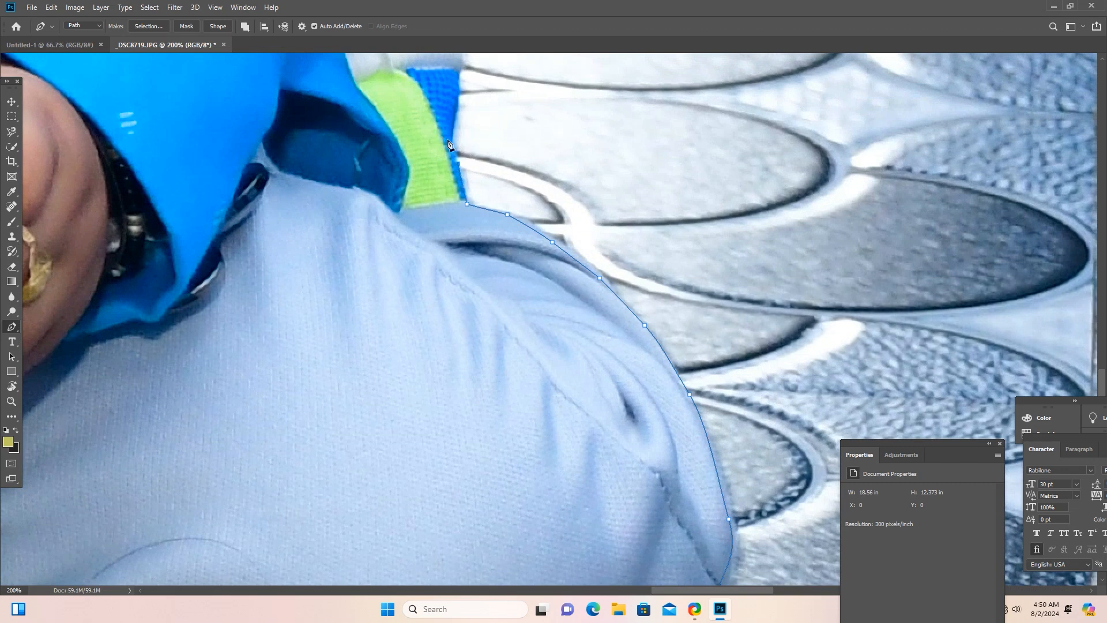
pyautogui.click(458, 79)
pyautogui.click(456, 68)
pyautogui.click(393, 72)
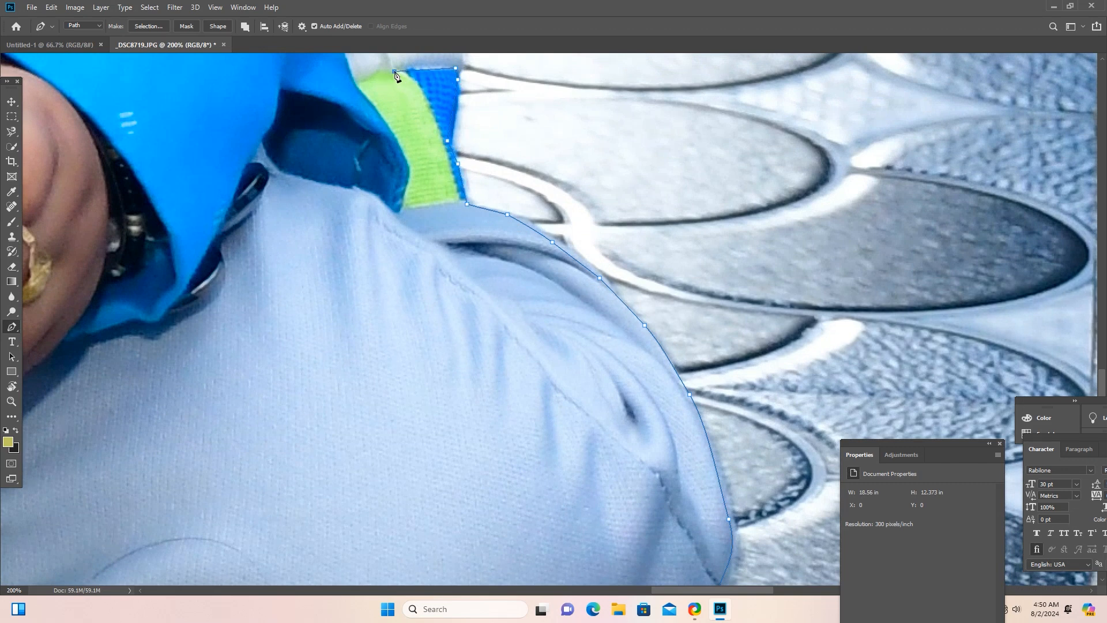
pyautogui.click(357, 85)
pyautogui.moveTo(372, 108); pyautogui.dragTo(569, 445)
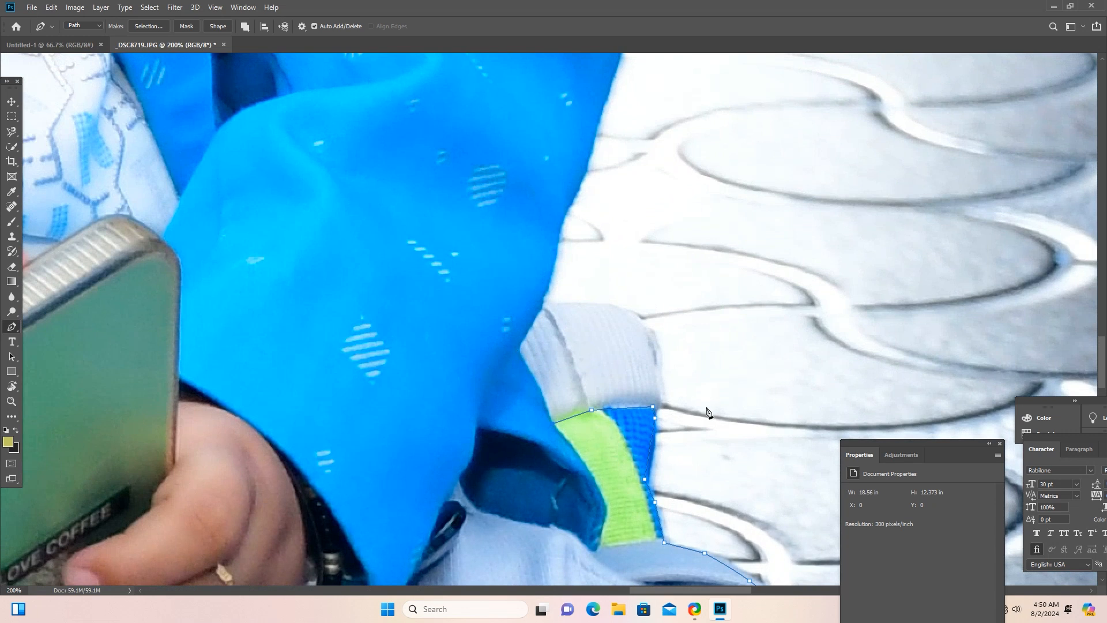
pyautogui.hotkey('ctrl', 'z')
pyautogui.hotkey('ctrl', 'z')
pyautogui.hotkey('ctrl', 'z')
# Trace the outside of the light grey cuff above the green band until the path meets the jacket sleeve.
pyautogui.click(661, 388)
pyautogui.moveTo(652, 331); pyautogui.dragTo(646, 318)
pyautogui.click(626, 308)
pyautogui.click(570, 304)
pyautogui.click(543, 305)
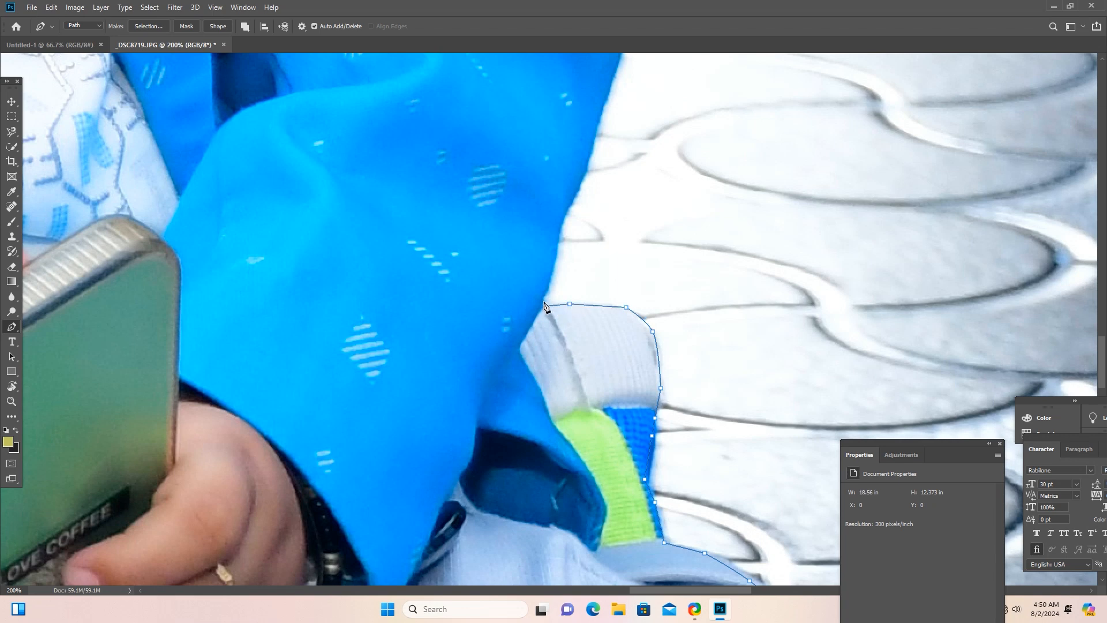
# Continue the path up the outer edge of the blue jacket sleeve from the grey cuff to the elbow.
pyautogui.click(556, 262)
pyautogui.click(552, 260)
pyautogui.click(557, 225)
pyautogui.click(583, 151)
pyautogui.click(596, 128)
pyautogui.click(608, 80)
pyautogui.moveTo(601, 134); pyautogui.dragTo(541, 397)
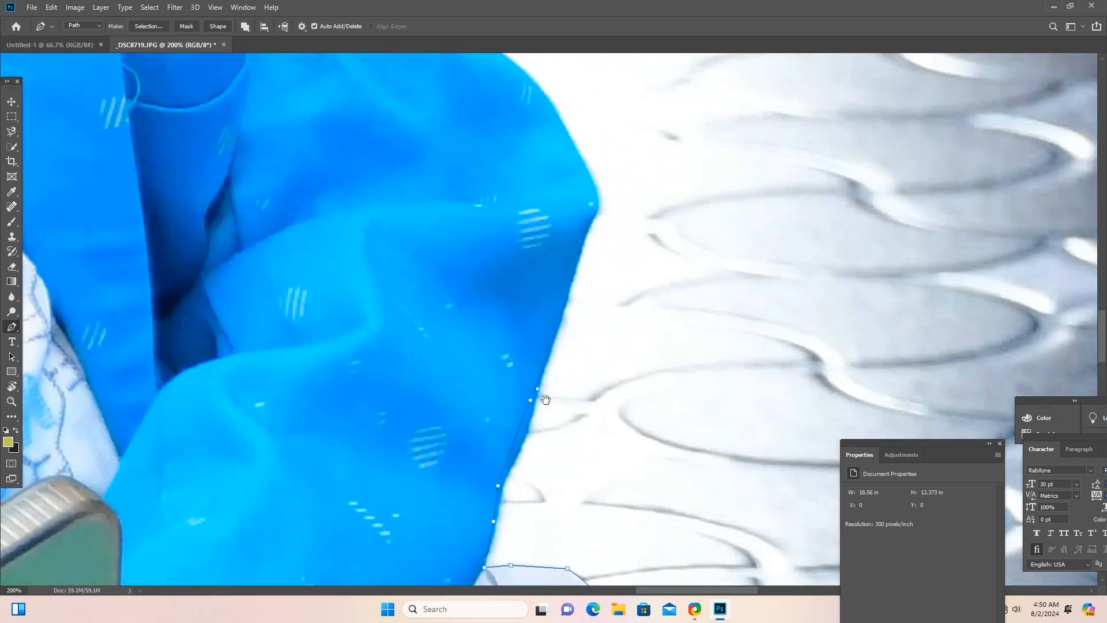
pyautogui.click(567, 295)
pyautogui.click(597, 206)
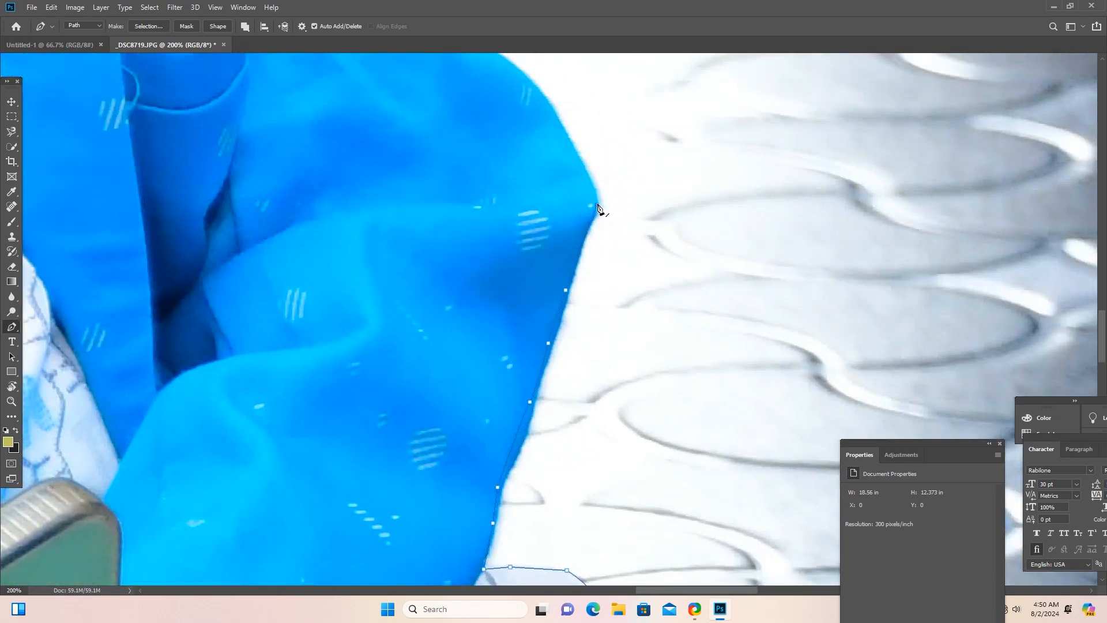
# Trace the path around the bent elbow and up the outer edge of the upper sleeve.
pyautogui.click(574, 144)
pyautogui.click(549, 105)
pyautogui.moveTo(546, 131); pyautogui.dragTo(567, 332)
pyautogui.moveTo(505, 250); pyautogui.dragTo(487, 245)
pyautogui.click(463, 236)
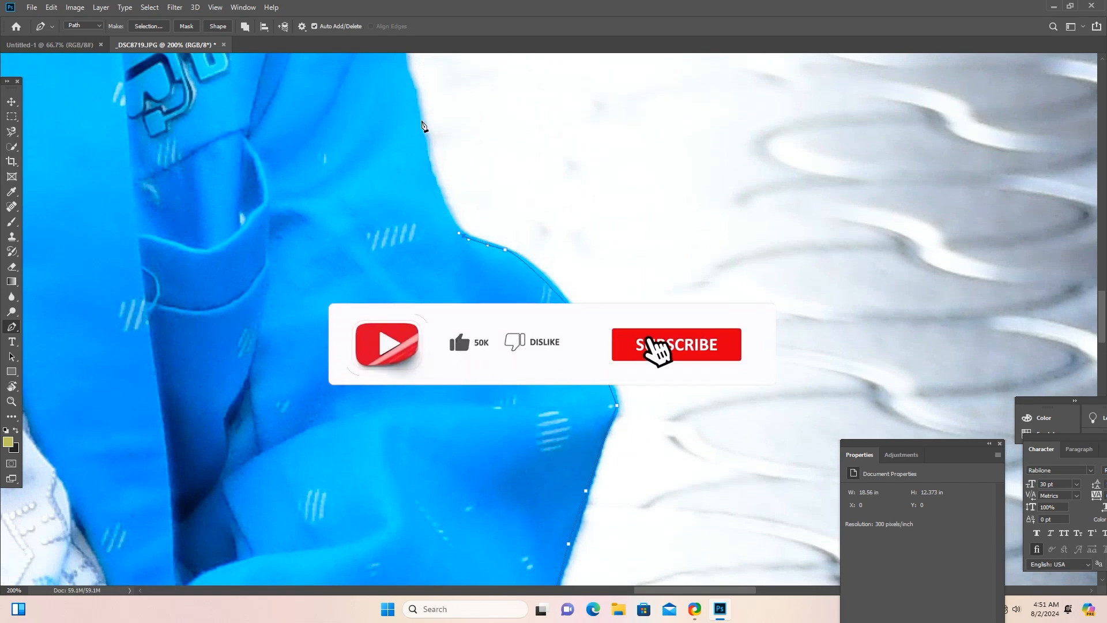
pyautogui.moveTo(414, 113); pyautogui.dragTo(411, 93)
pyautogui.moveTo(453, 258); pyautogui.dragTo(467, 392)
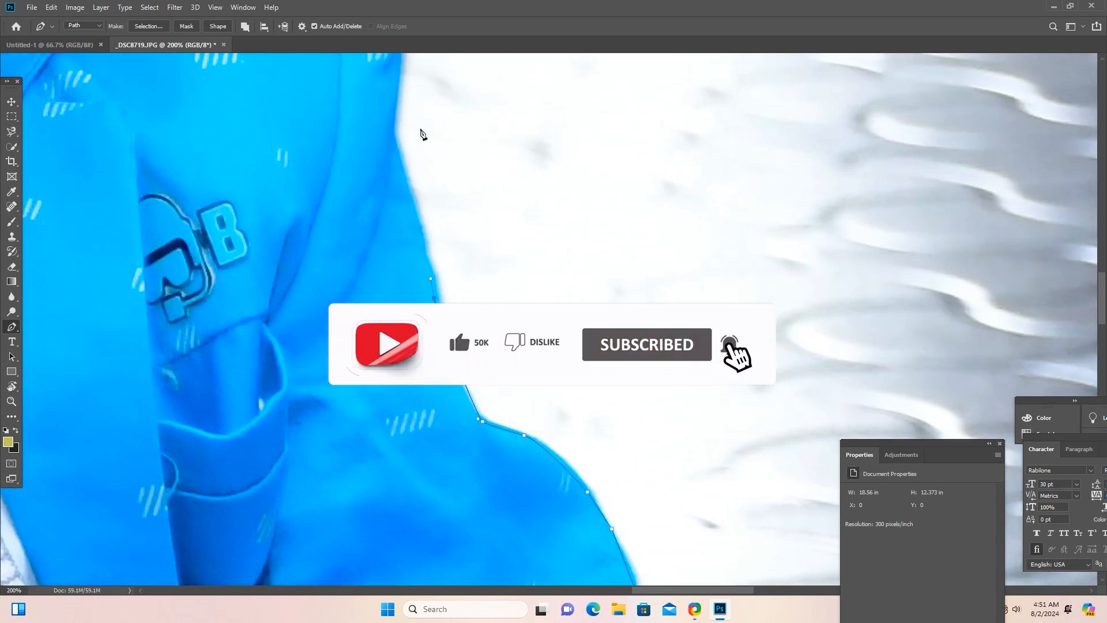
pyautogui.moveTo(390, 249); pyautogui.dragTo(408, 333)
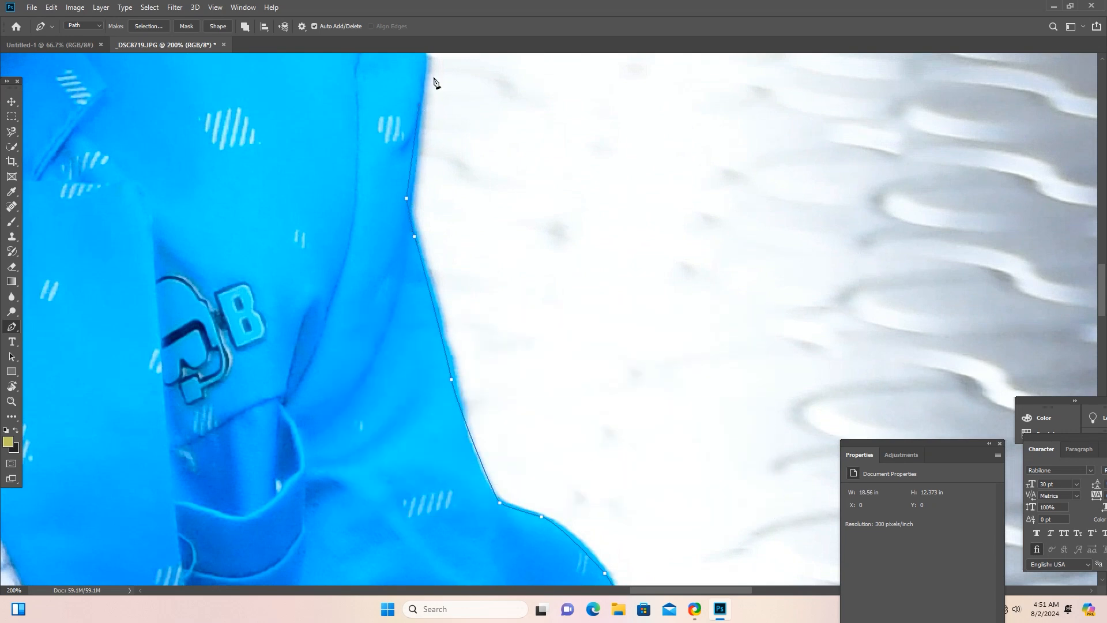
# Carry the path over the jacket's shoulder corner and along the shoulder seam toward the neck.
pyautogui.moveTo(435, 188); pyautogui.dragTo(474, 397)
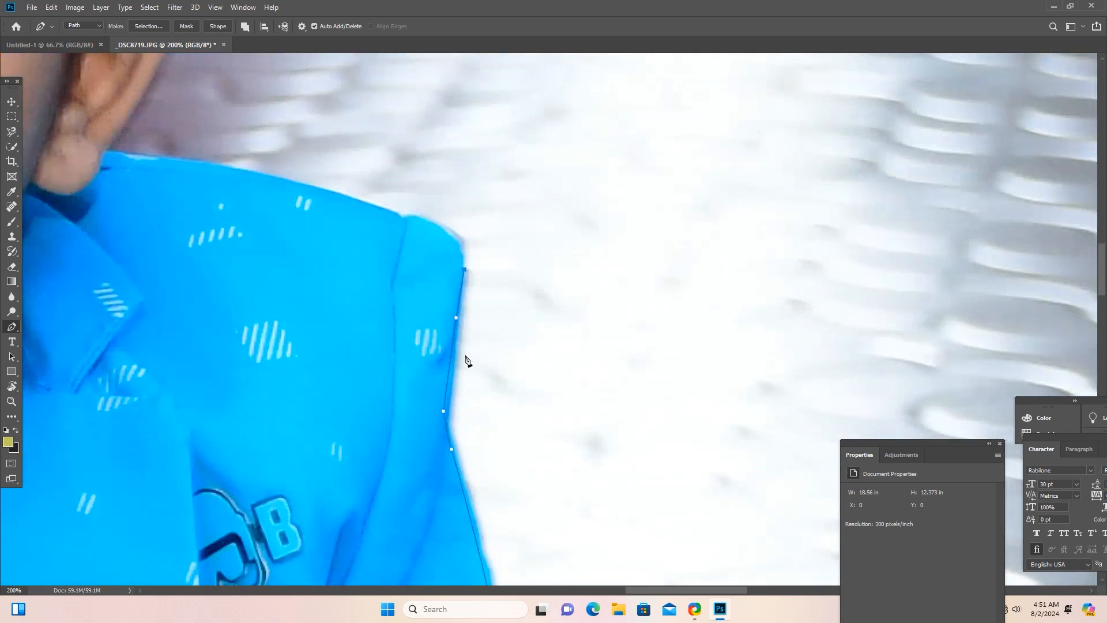
pyautogui.click(461, 235)
pyautogui.click(402, 219)
pyautogui.hotkey('ctrl', 'z')
pyautogui.moveTo(403, 218); pyautogui.dragTo(381, 218)
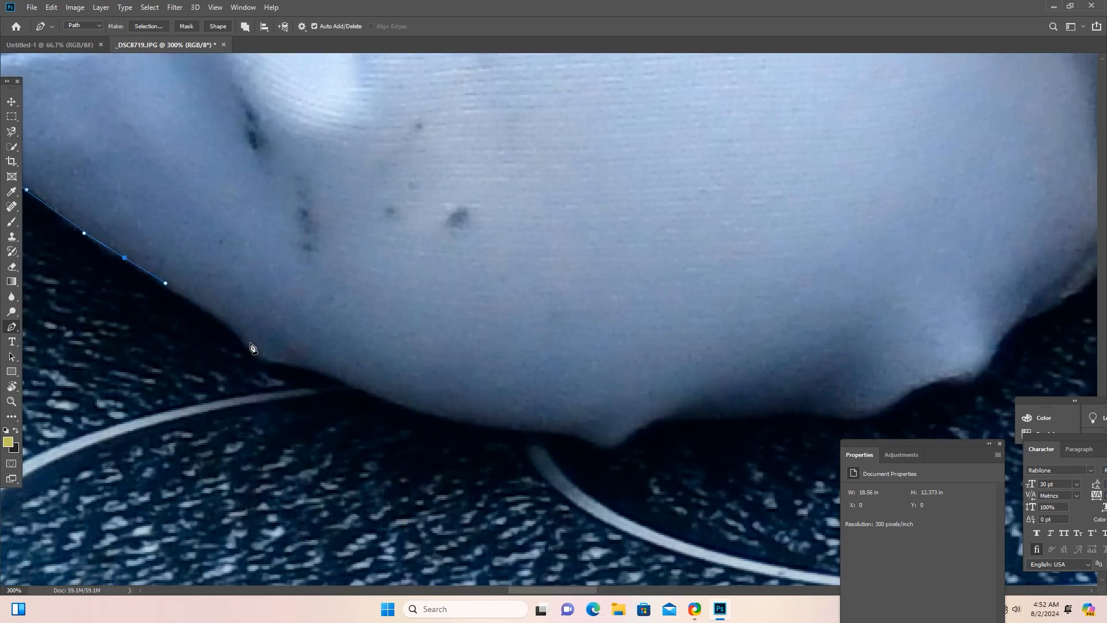
pyautogui.moveTo(86, 235); pyautogui.dragTo(187, 286)
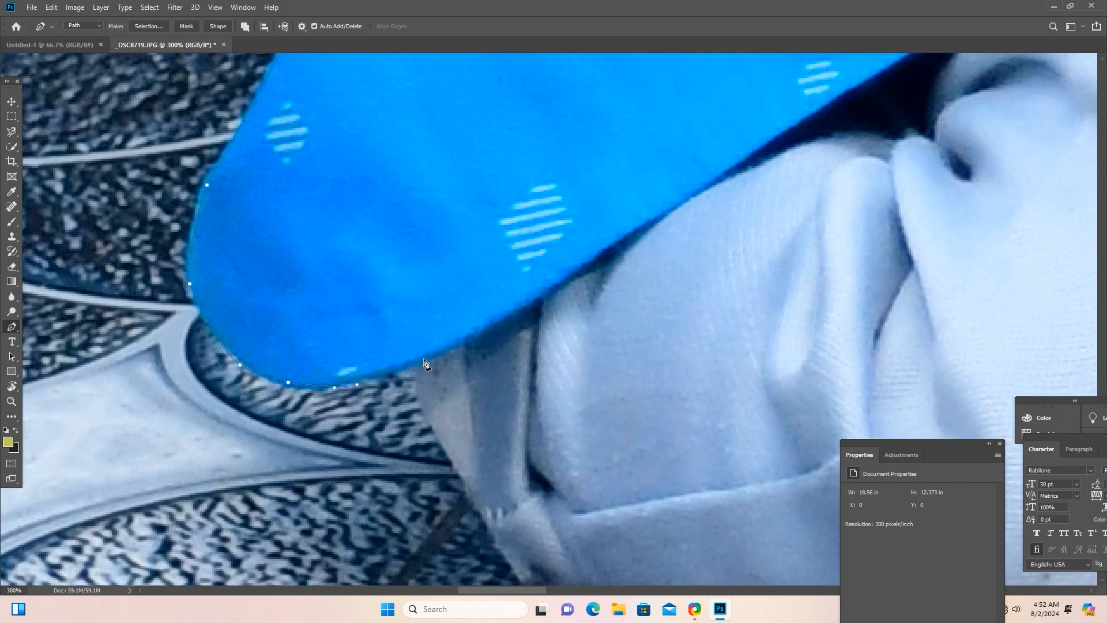
# Trace the rounded lower corner of the jacket hem with anchor points and undo the last two path edits.
pyautogui.click(346, 386)
pyautogui.click(289, 383)
pyautogui.click(239, 365)
pyautogui.click(190, 284)
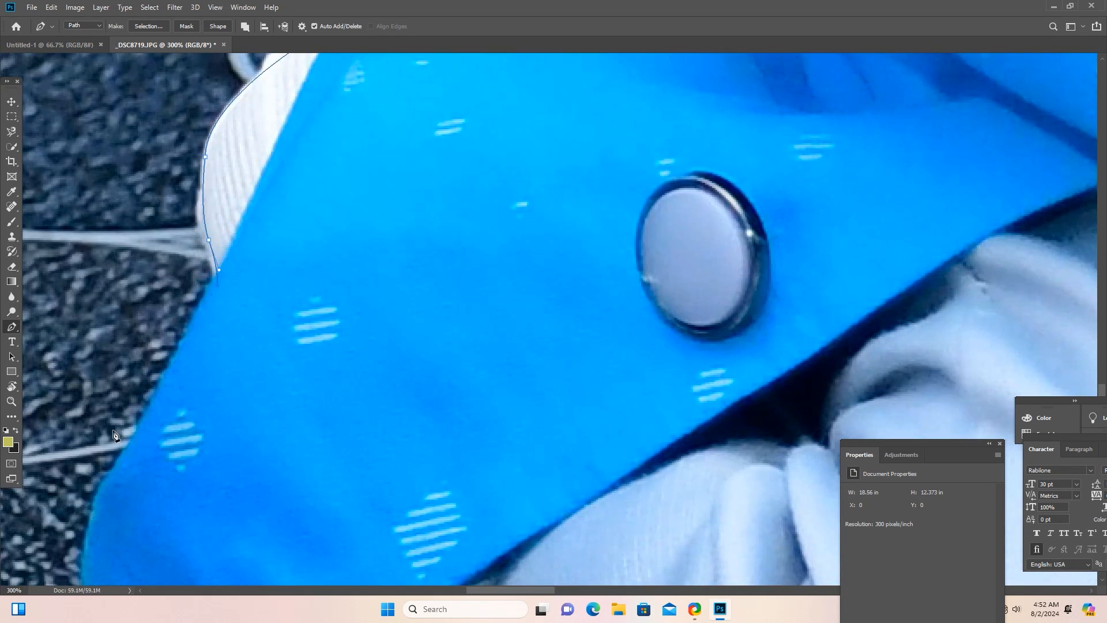
pyautogui.hotkey('ctrl', 'z')
pyautogui.hotkey('ctrl', 'z')
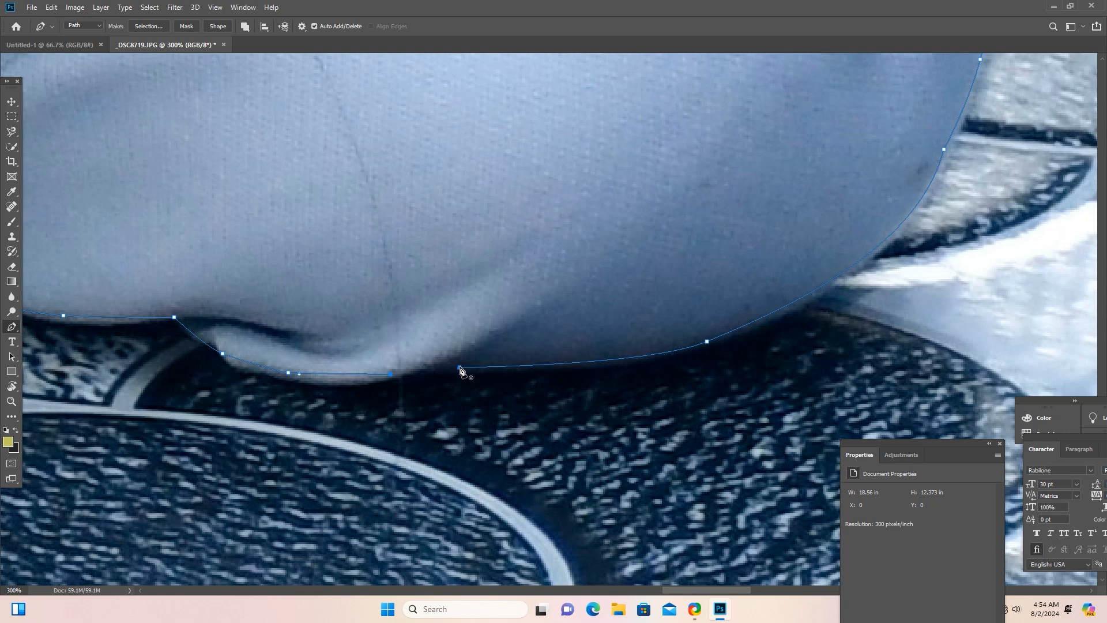
# Close the path around the child at its starting anchor point beneath the knee.
pyautogui.click(459, 368)
pyautogui.hotkey('ctrl', '-')
pyautogui.hotkey('ctrl', '-')
pyautogui.hotkey('ctrl', '-')
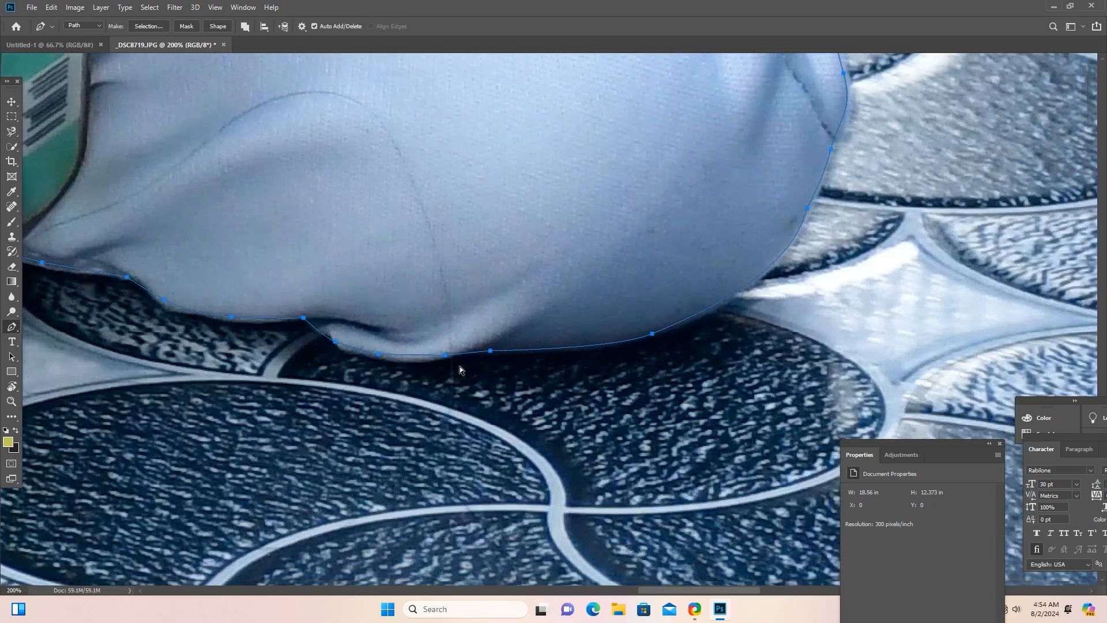
pyautogui.hotkey('ctrl', '-')
pyautogui.hotkey('ctrl', '-')
pyautogui.hotkey('ctrl', '-')
pyautogui.hotkey('ctrl', '-')
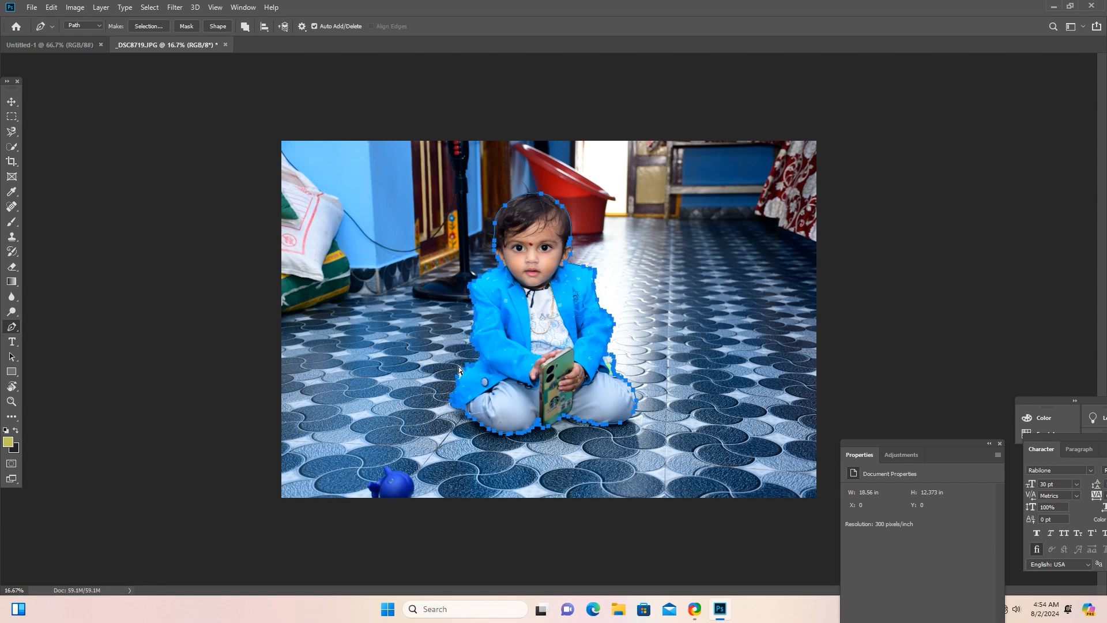
# Convert the closed path into a new anti-aliased selection with a feather radius of 3 pixels.
pyautogui.hotkey('ctrl', '+')
pyautogui.hotkey('ctrl', '+')
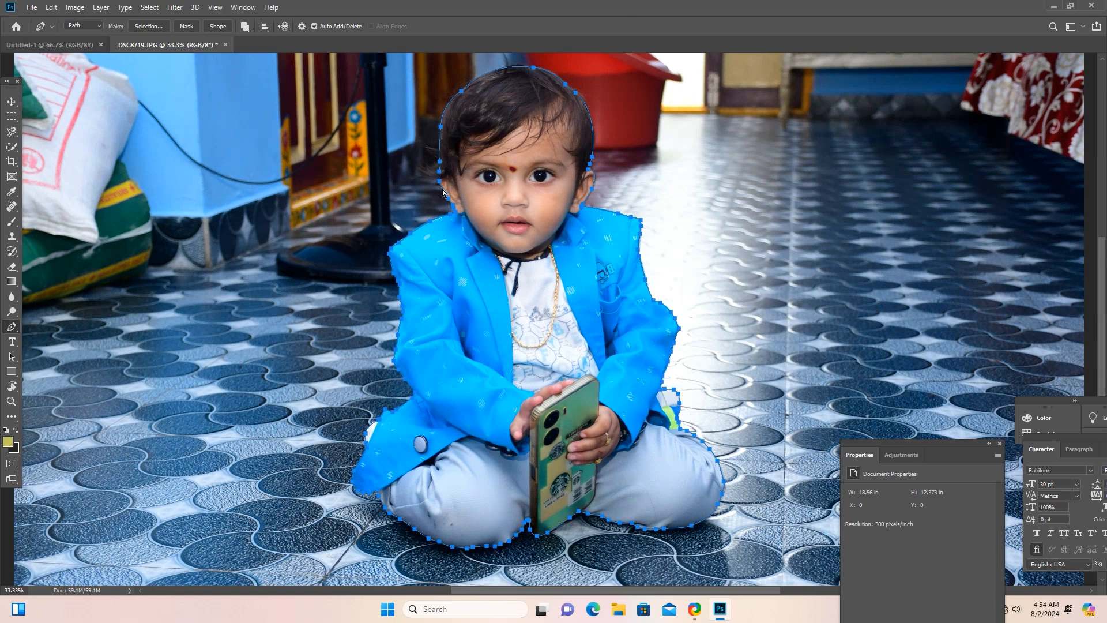
pyautogui.rightClick(478, 116)
pyautogui.rightClick(482, 98)
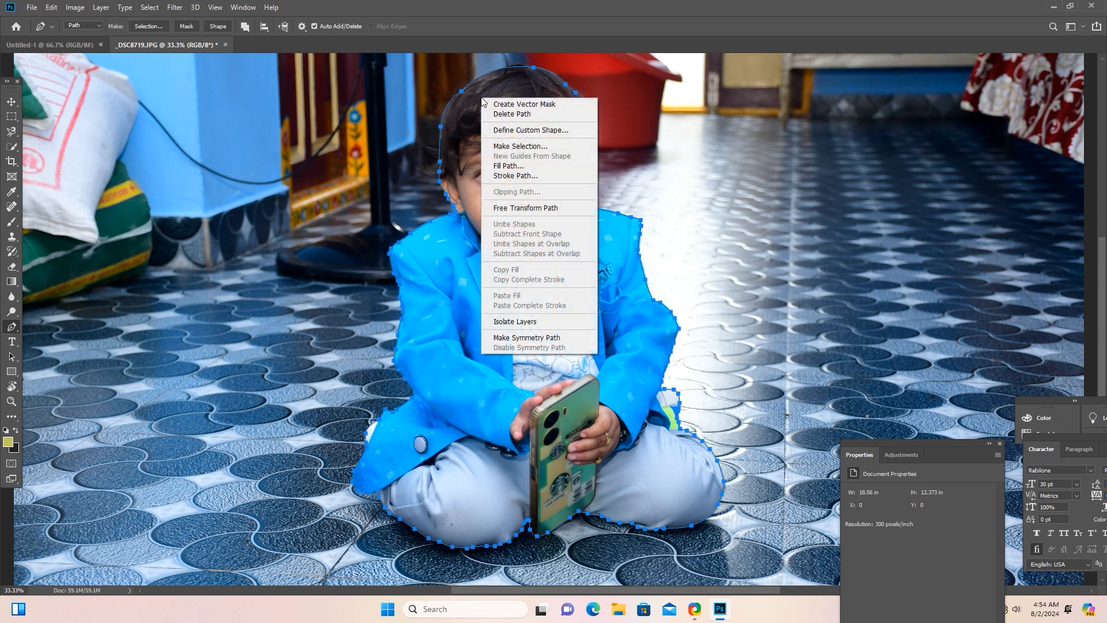
pyautogui.click(521, 146)
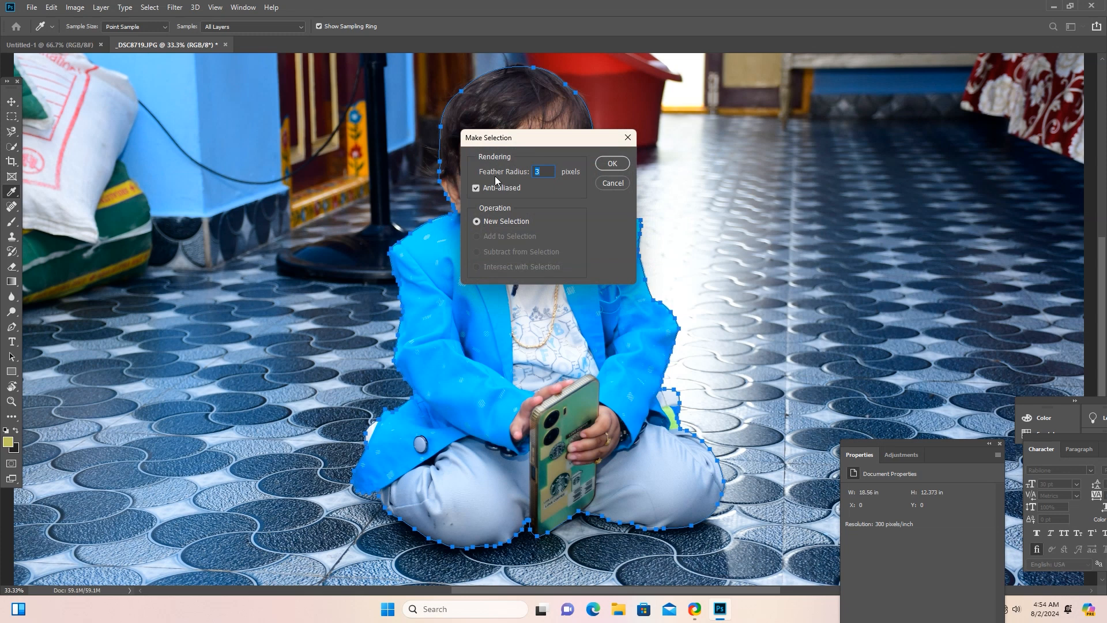
pyautogui.click(546, 173)
pyautogui.press('BackSpace')
pyautogui.write('1')
pyautogui.write('3')
pyautogui.click(612, 164)
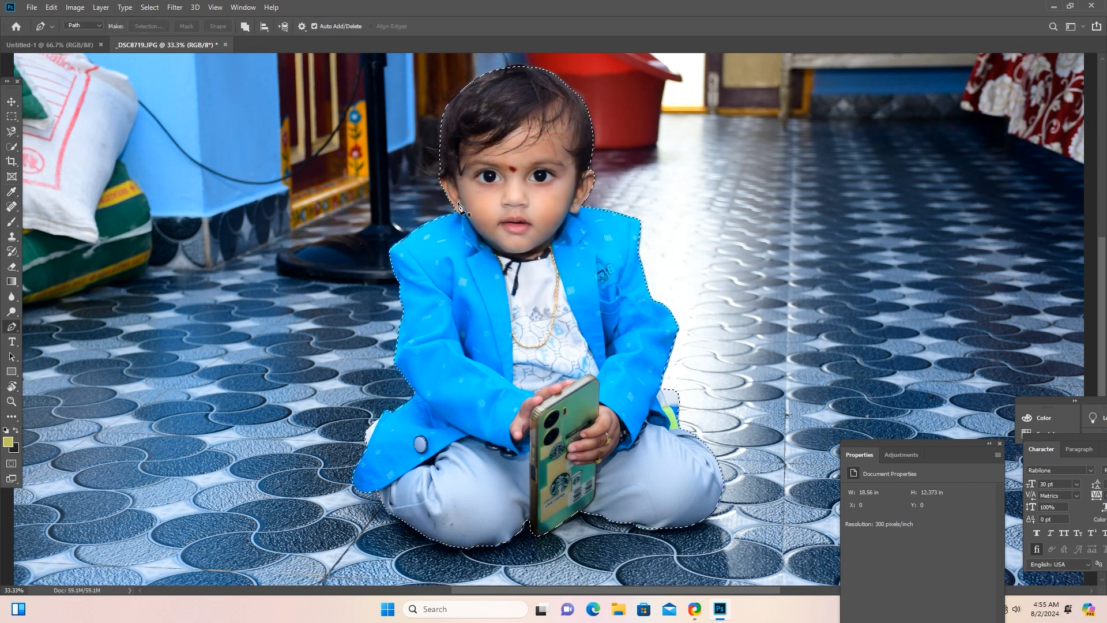
# Move the selected child cutout from _DSC8719.JPG into the blank Untitled-1 document with the Move tool.
pyautogui.click(11, 101)
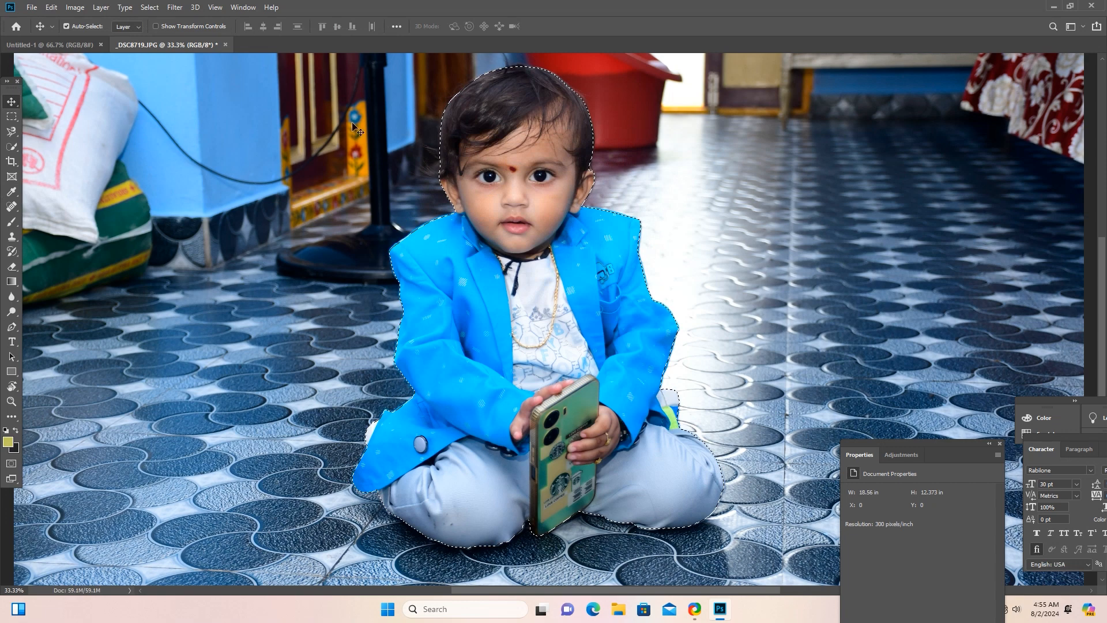
pyautogui.moveTo(413, 123); pyautogui.dragTo(491, 136)
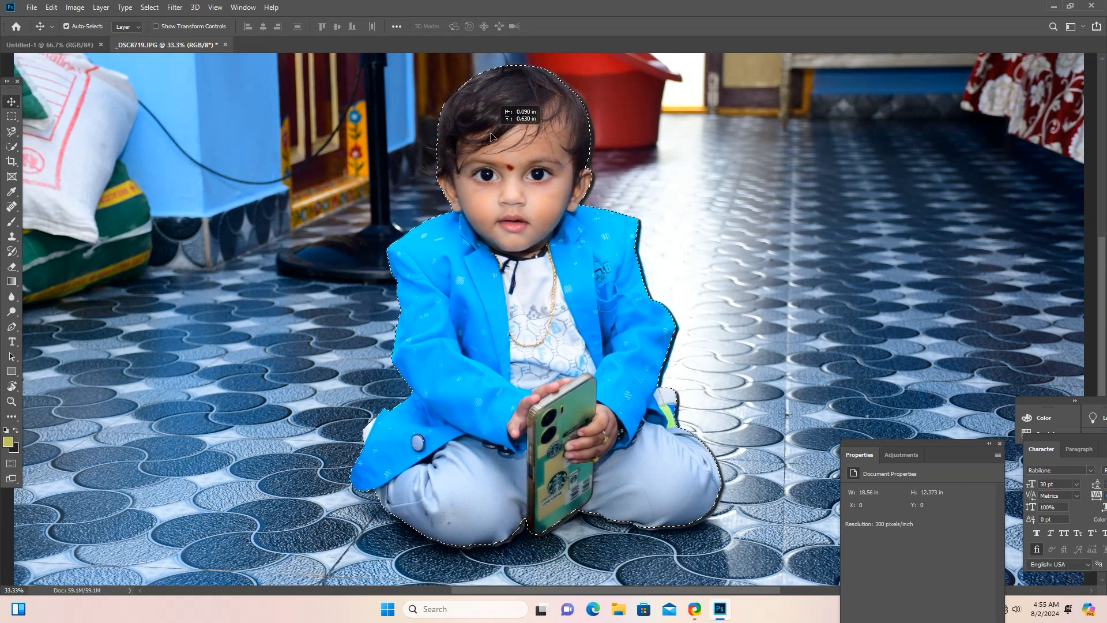
pyautogui.click(42, 44)
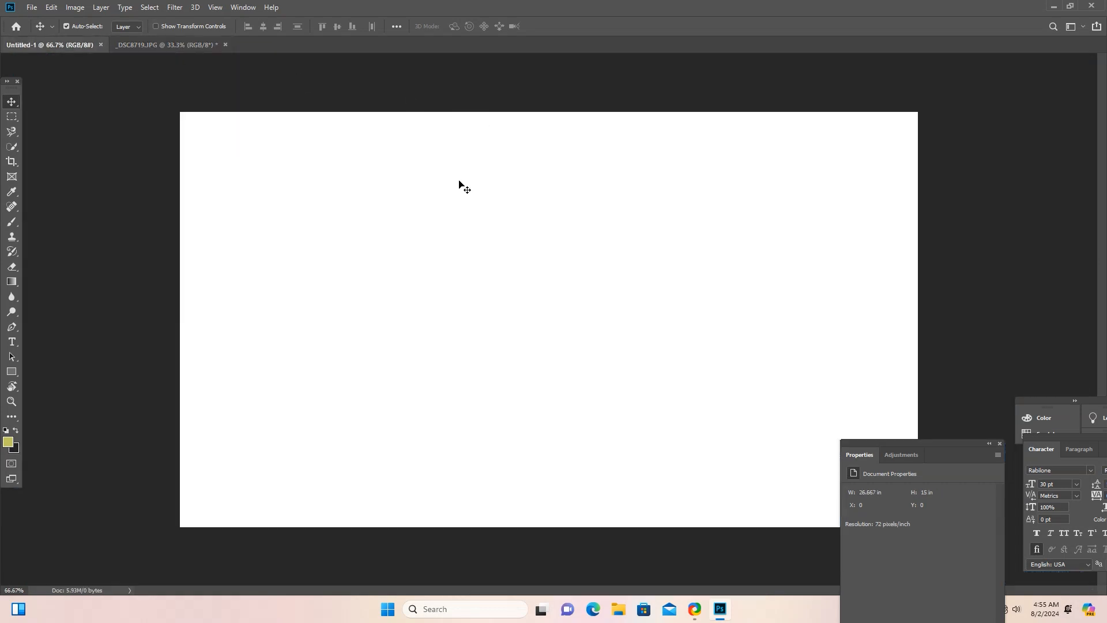
pyautogui.click(185, 44)
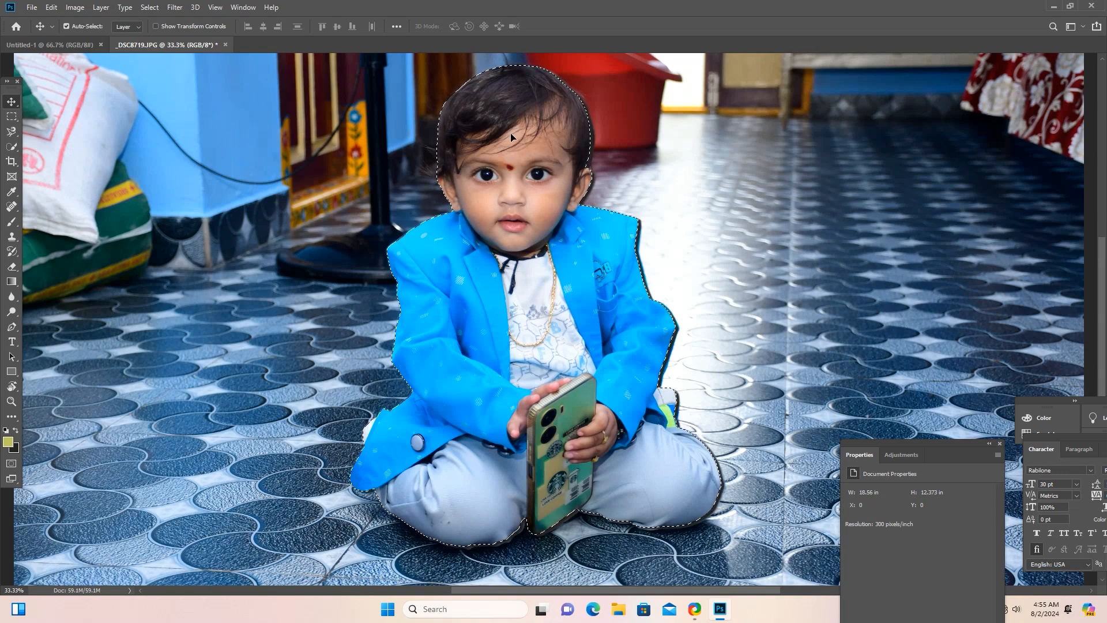
pyautogui.moveTo(510, 137); pyautogui.dragTo(446, 268)
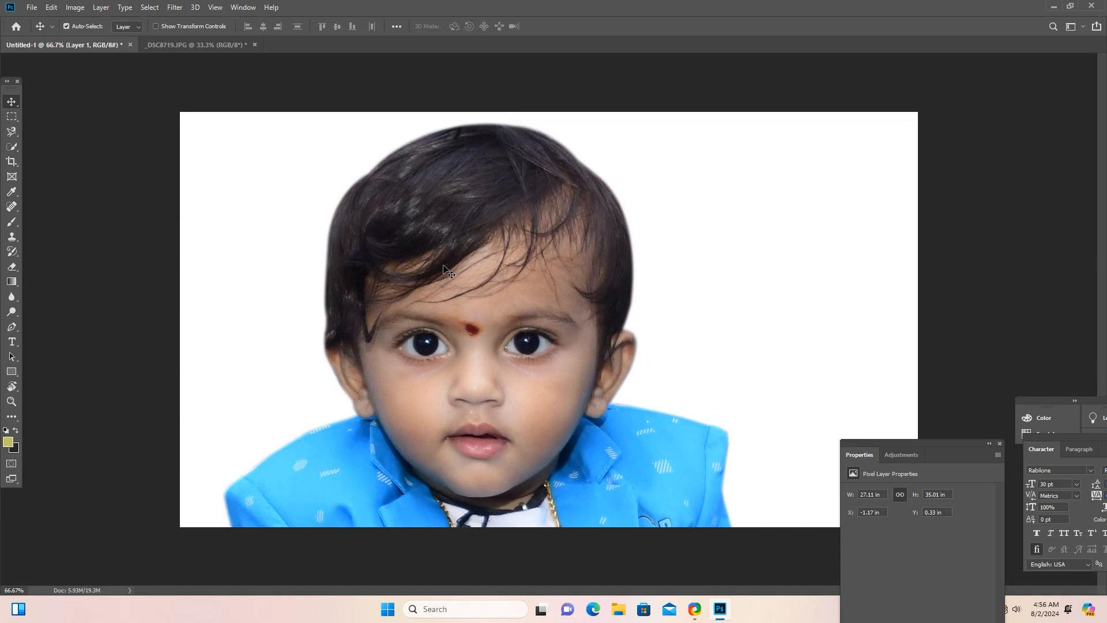
# Scale the child cutout down proportionally to about 8.51 by 11.01 in and place it near the canvas centre.
pyautogui.press('ctrl')
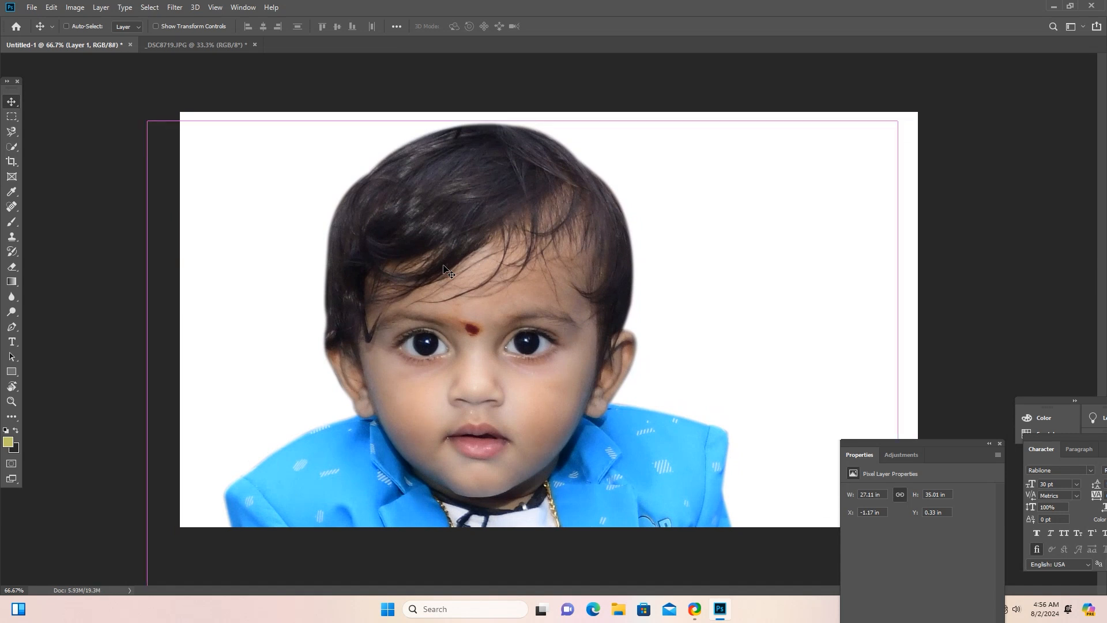
pyautogui.hotkey('ctrl', 't')
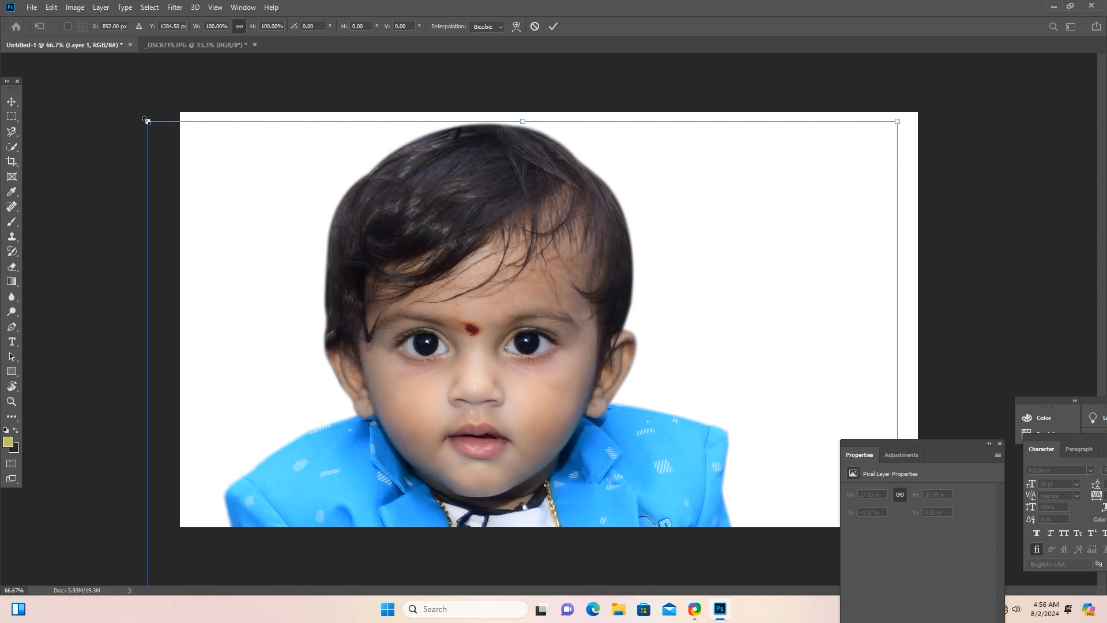
pyautogui.moveTo(147, 121); pyautogui.dragTo(427, 378)
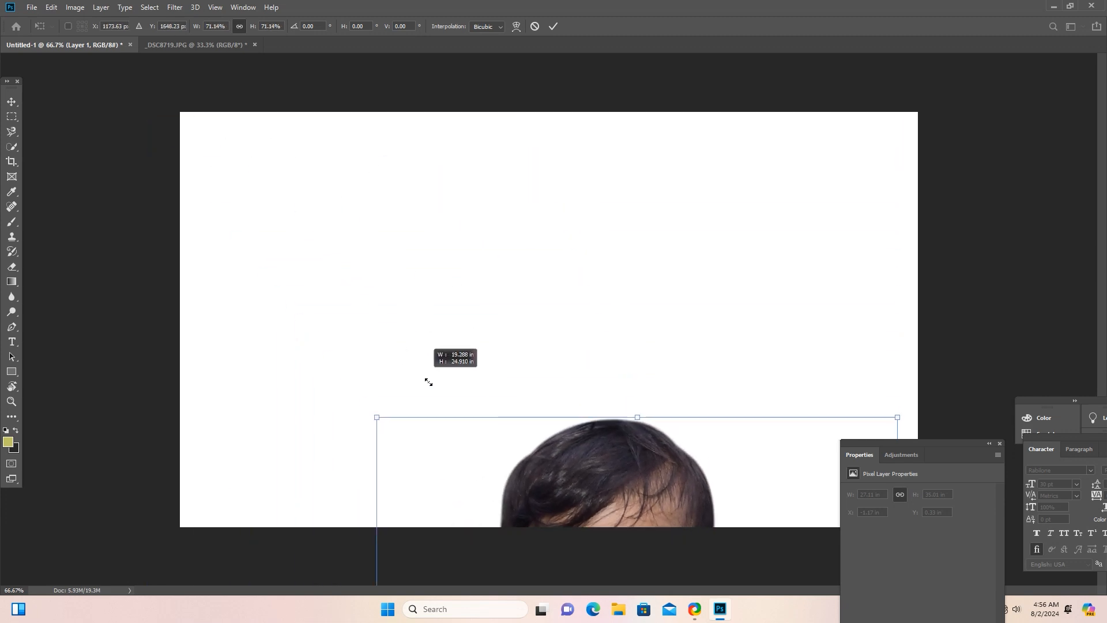
pyautogui.moveTo(513, 490); pyautogui.dragTo(355, 137)
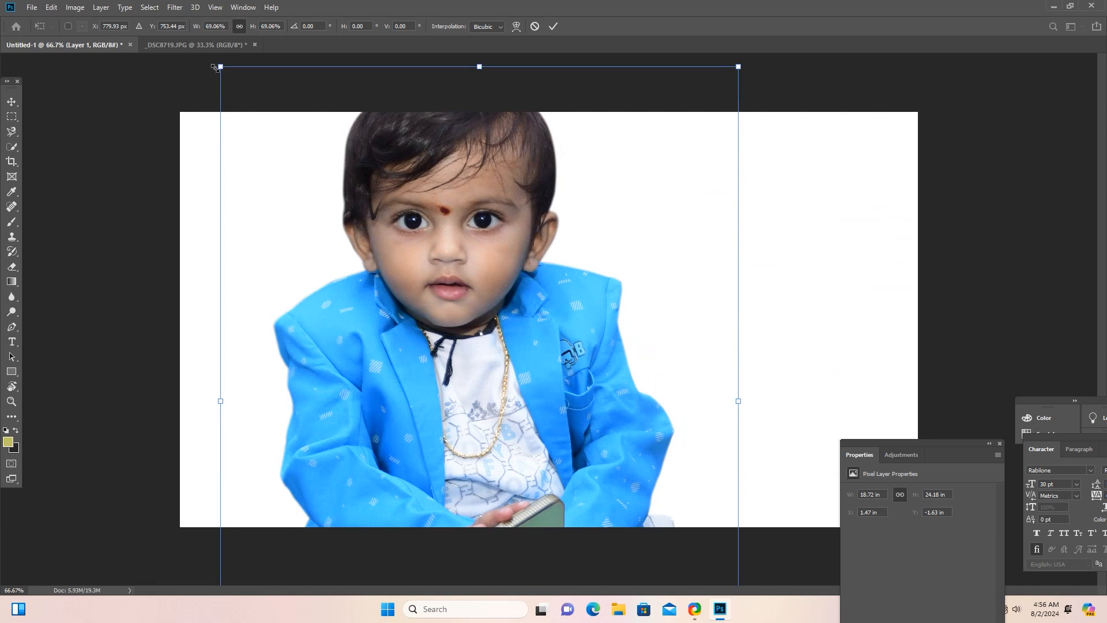
pyautogui.moveTo(217, 69); pyautogui.dragTo(450, 261)
pyautogui.moveTo(533, 323); pyautogui.dragTo(504, 220)
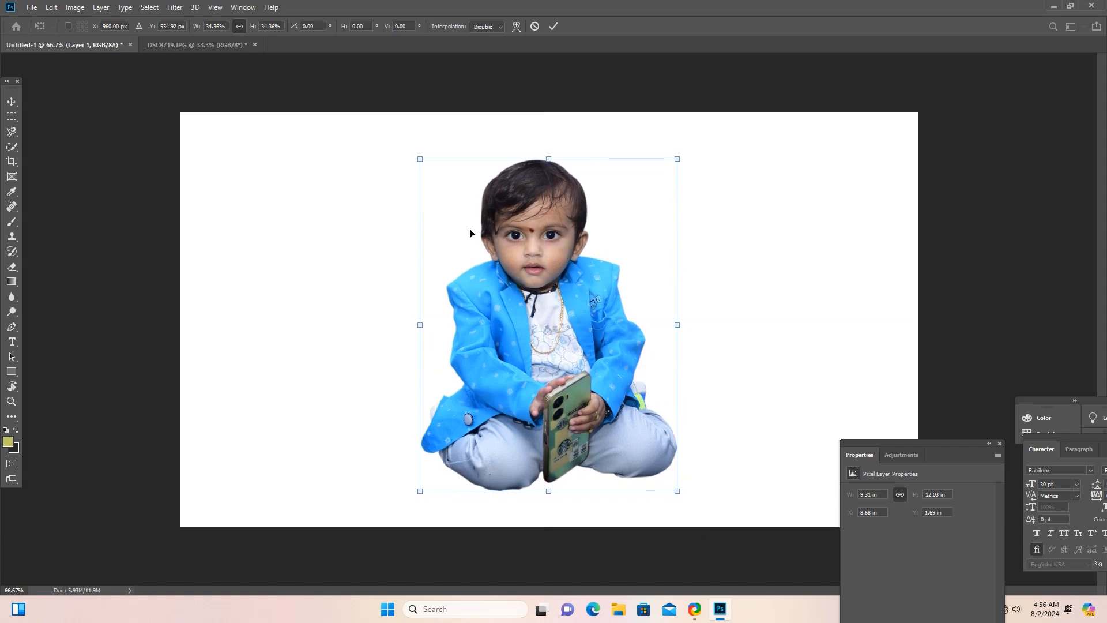
pyautogui.moveTo(418, 157); pyautogui.dragTo(444, 182)
pyautogui.press('Return')
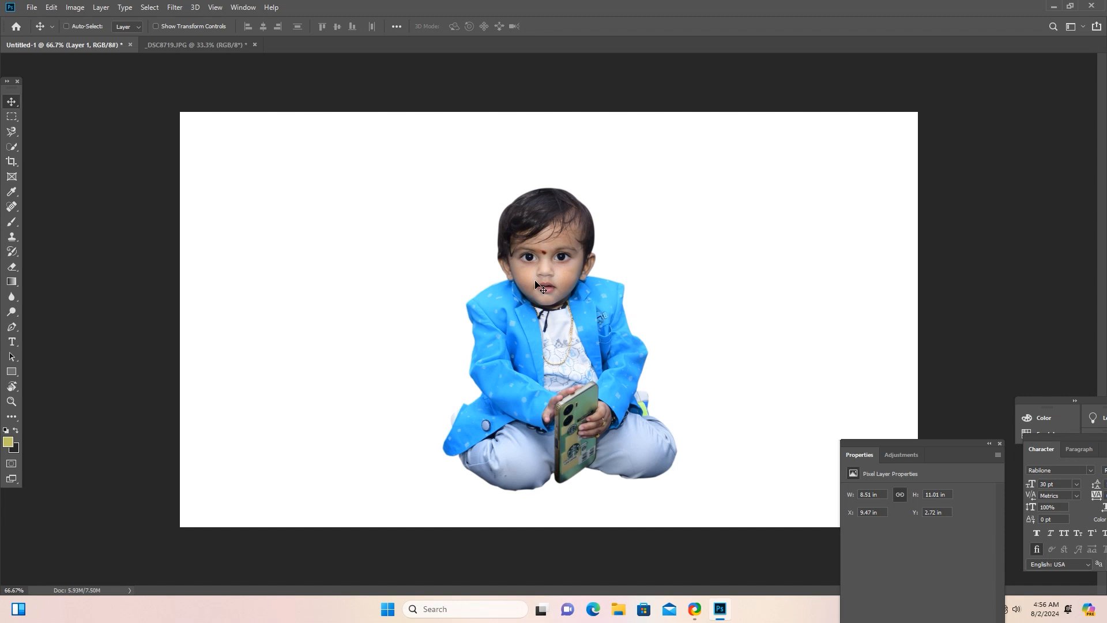
# Enlarge the child cutout proportionally to about 9.12 by 11.79 in and apply the transform.
pyautogui.hotkey('ctrl', 't')
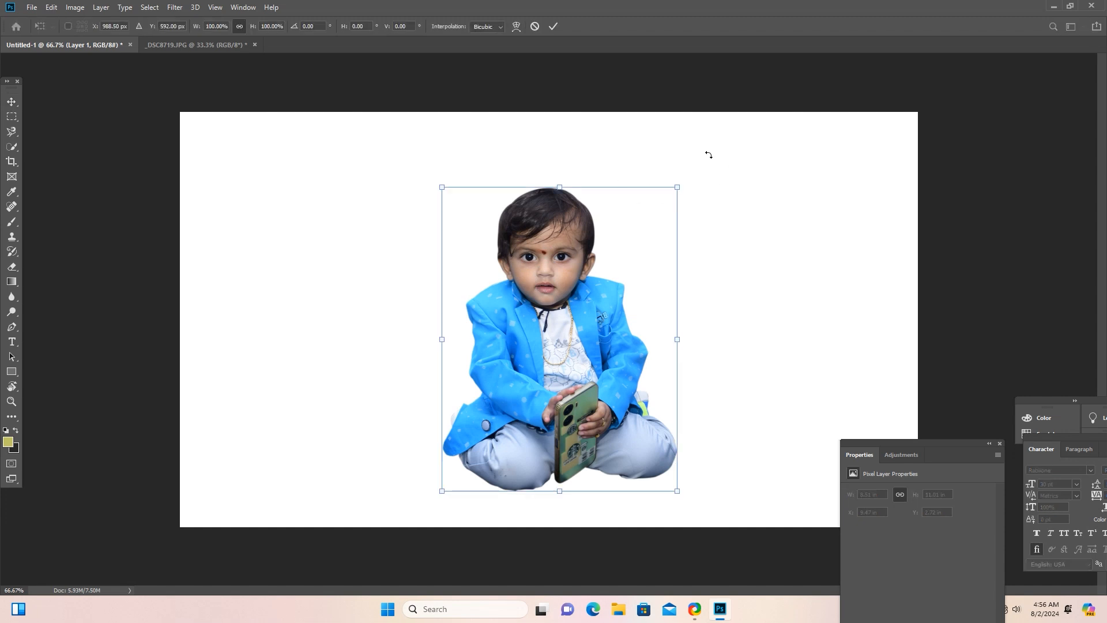
pyautogui.moveTo(679, 187); pyautogui.dragTo(683, 182)
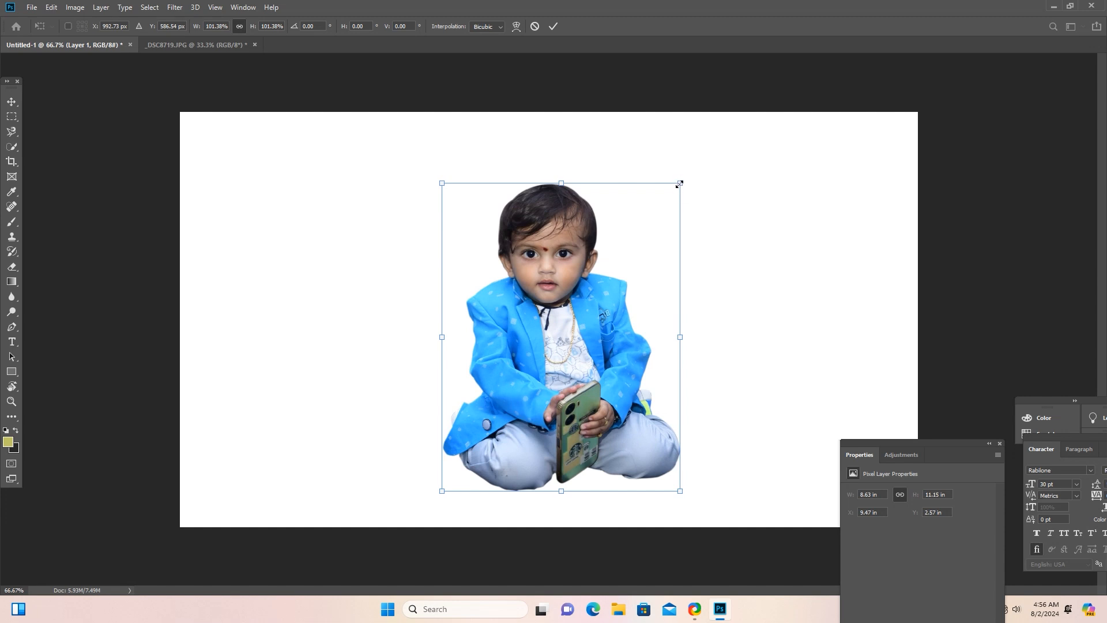
pyautogui.moveTo(680, 182)
pyautogui.mouseDown()
pyautogui.moveTo(741, 100)
pyautogui.moveTo(682, 199)
pyautogui.moveTo(830, 64)
pyautogui.moveTo(688, 158)
pyautogui.moveTo(732, 109)
pyautogui.moveTo(587, 324)
pyautogui.moveTo(687, 162)
pyautogui.mouseUp()
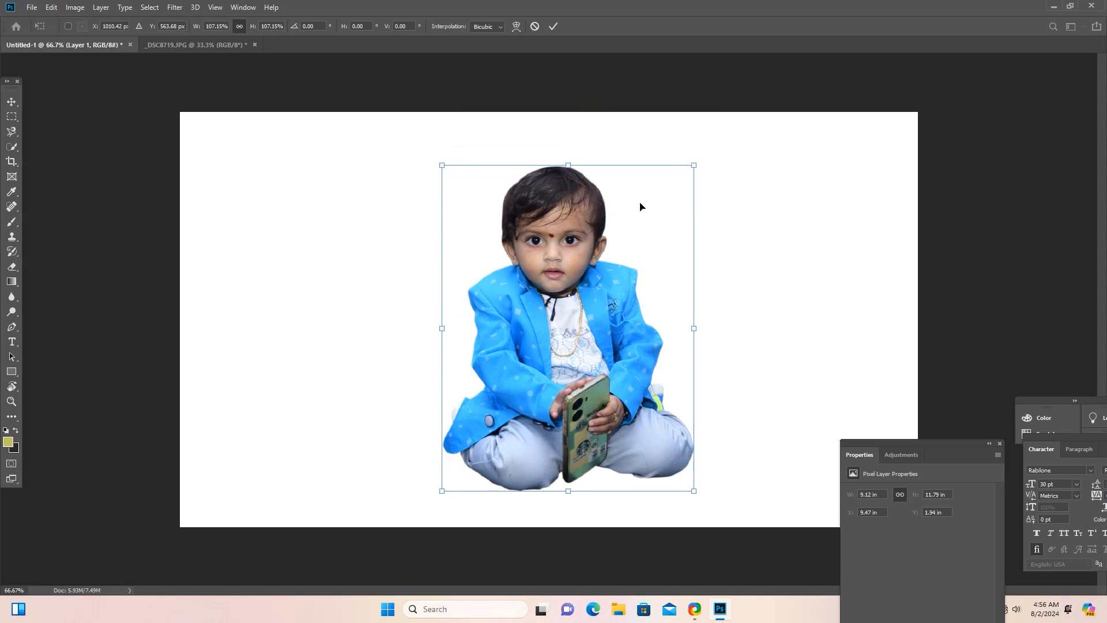
pyautogui.press('Return')
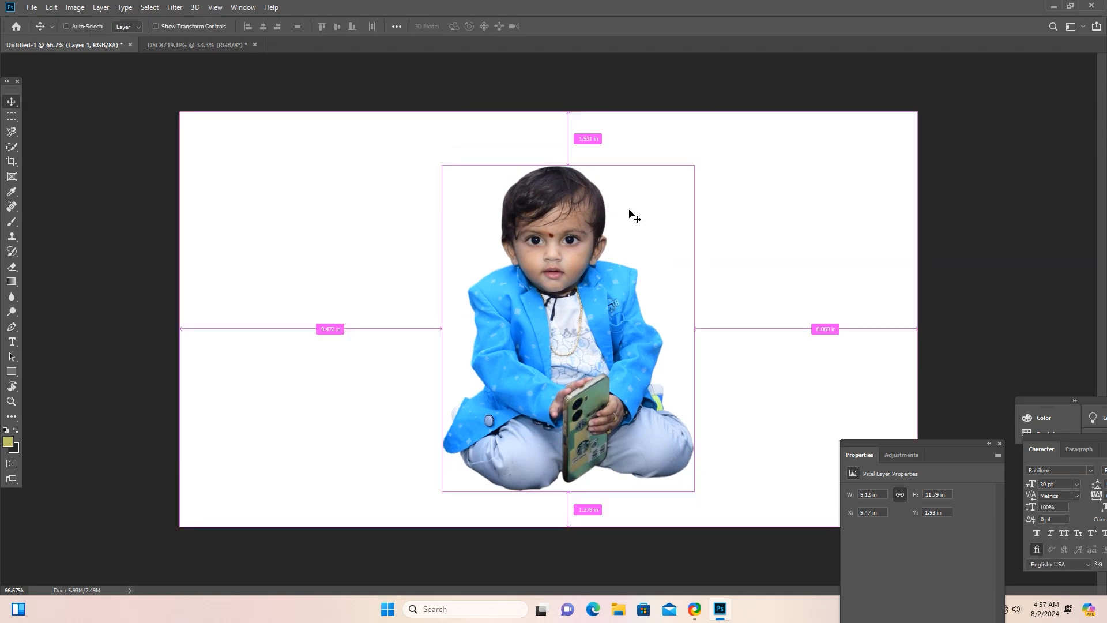
# Reposition the child cutout in the left part of the canvas, at about X 1.47 in and Y 1.93 in.
pyautogui.hotkey('ctrl', 't')
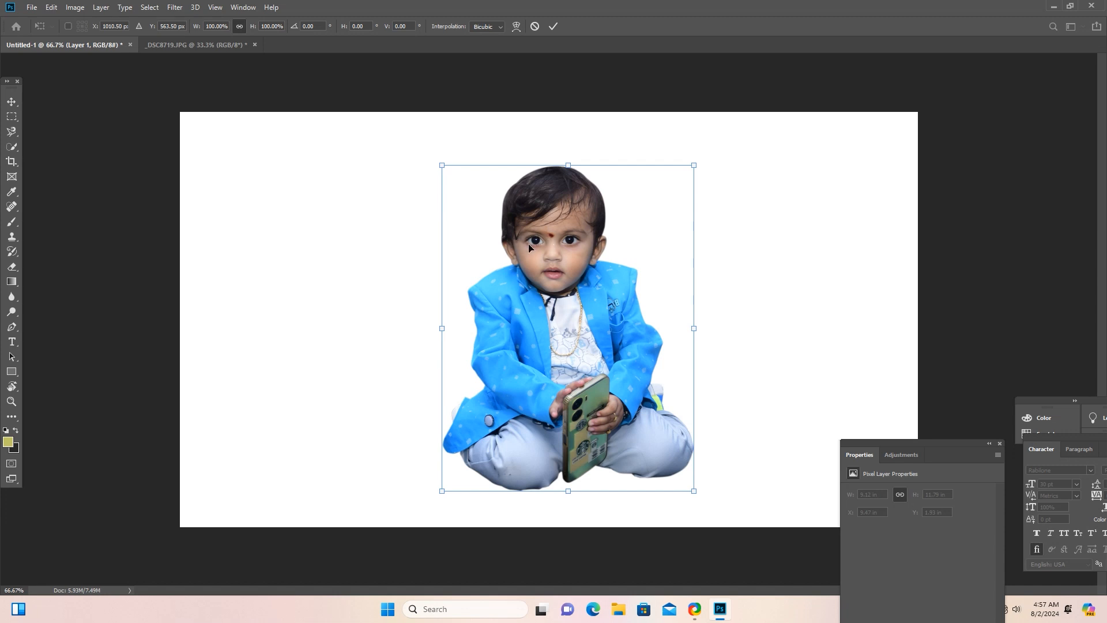
pyautogui.rightClick(558, 228)
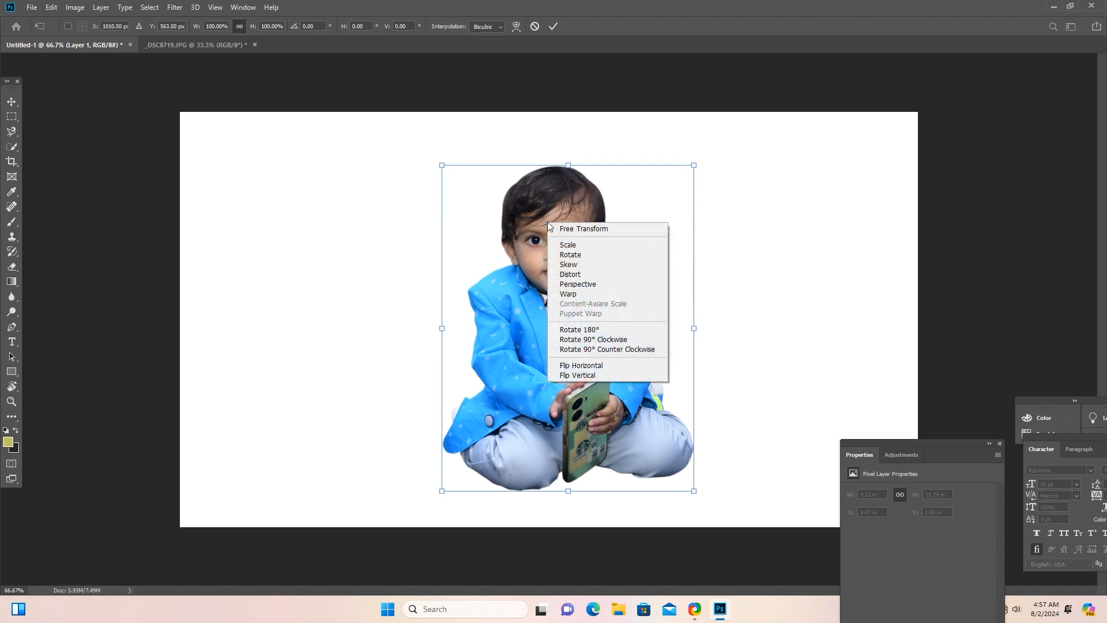
pyautogui.click(559, 227)
pyautogui.rightClick(559, 227)
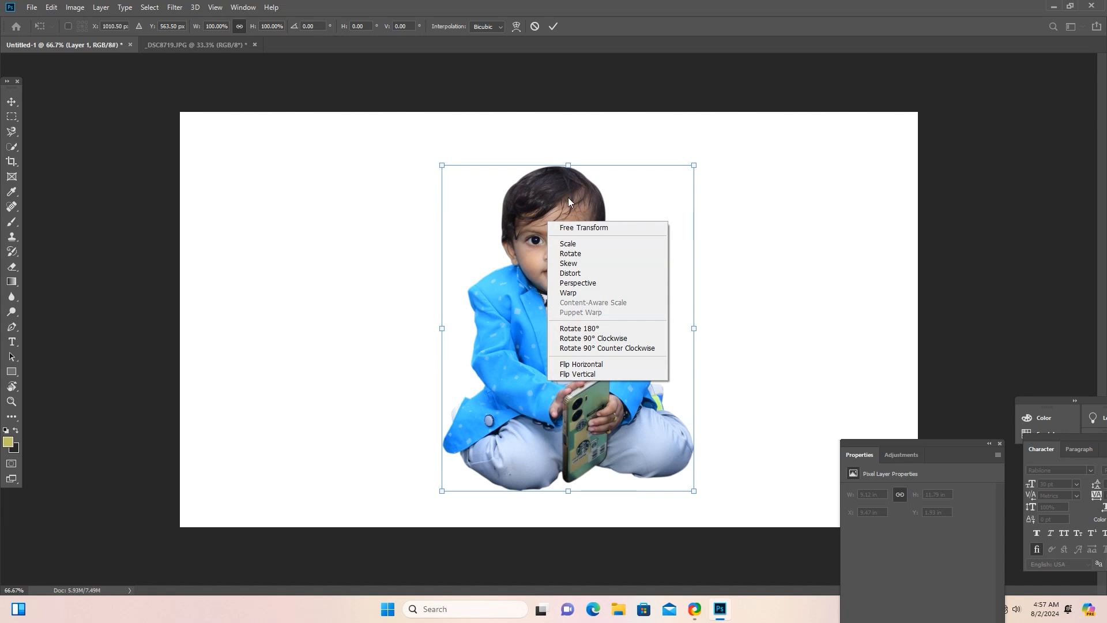
pyautogui.click(534, 203)
pyautogui.moveTo(536, 218); pyautogui.dragTo(331, 215)
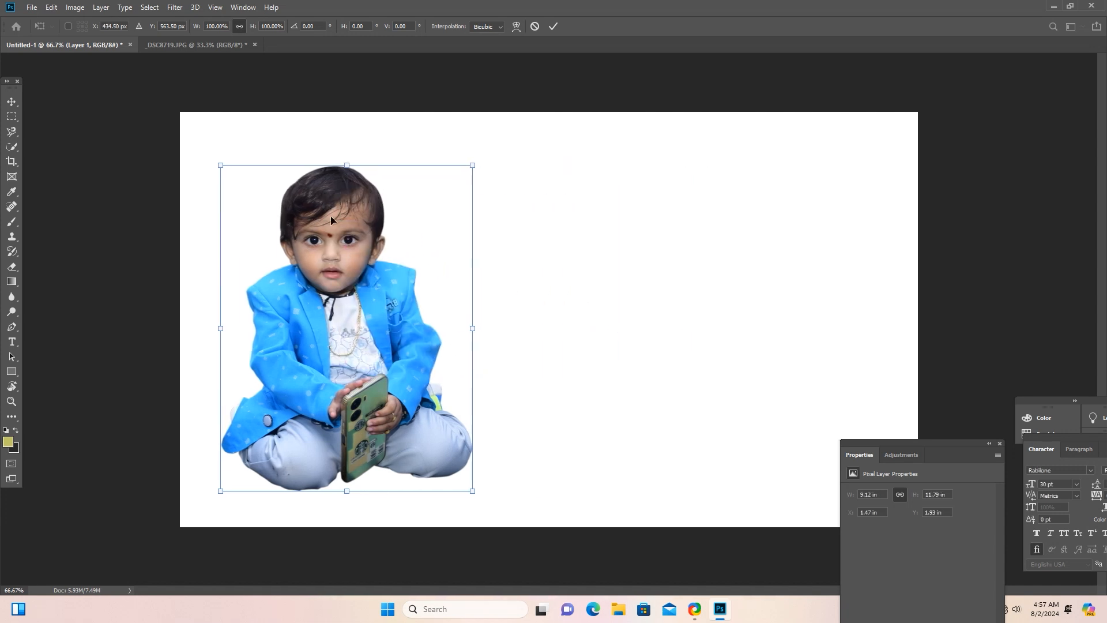
pyautogui.press('Return')
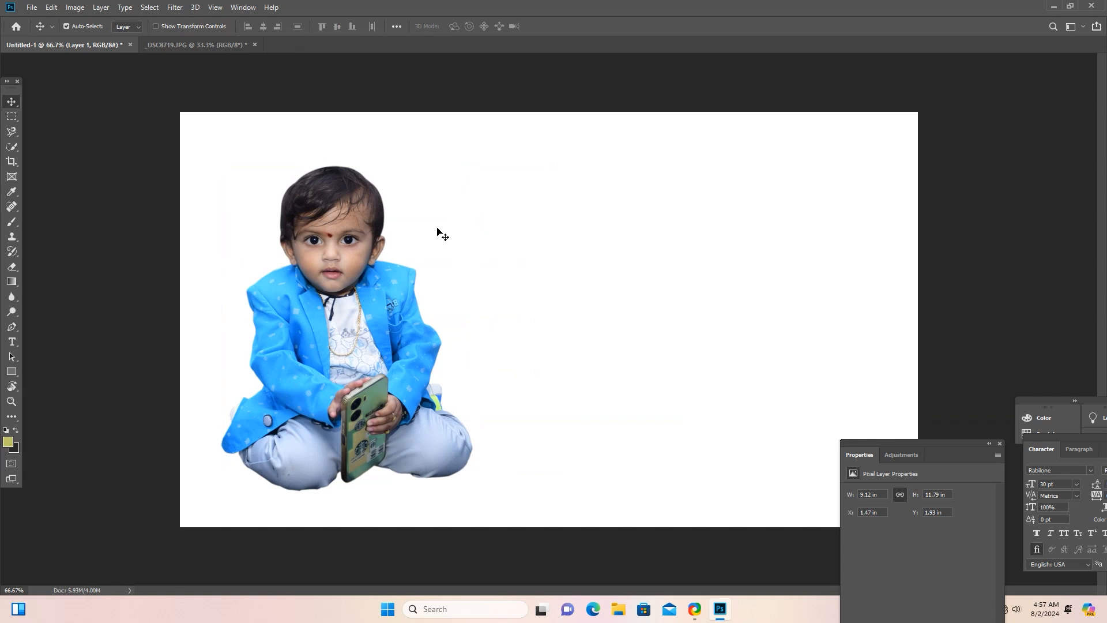
# Start opening another image file and browse to New Volume (H:).
pyautogui.click(32, 7)
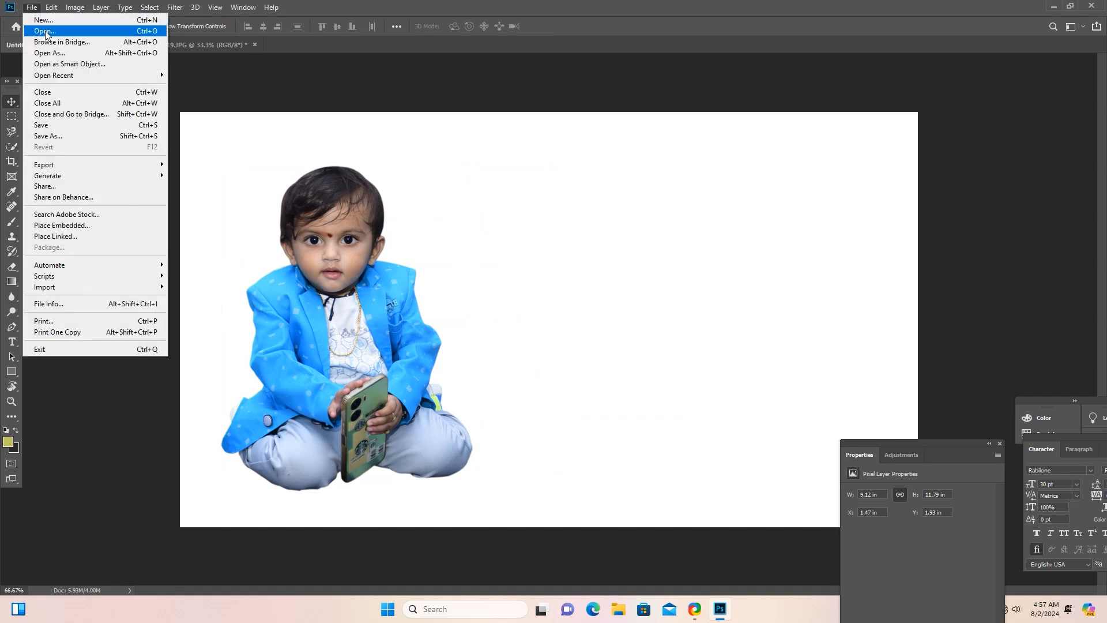
pyautogui.click(45, 31)
pyautogui.scroll(-2, 130, 350)
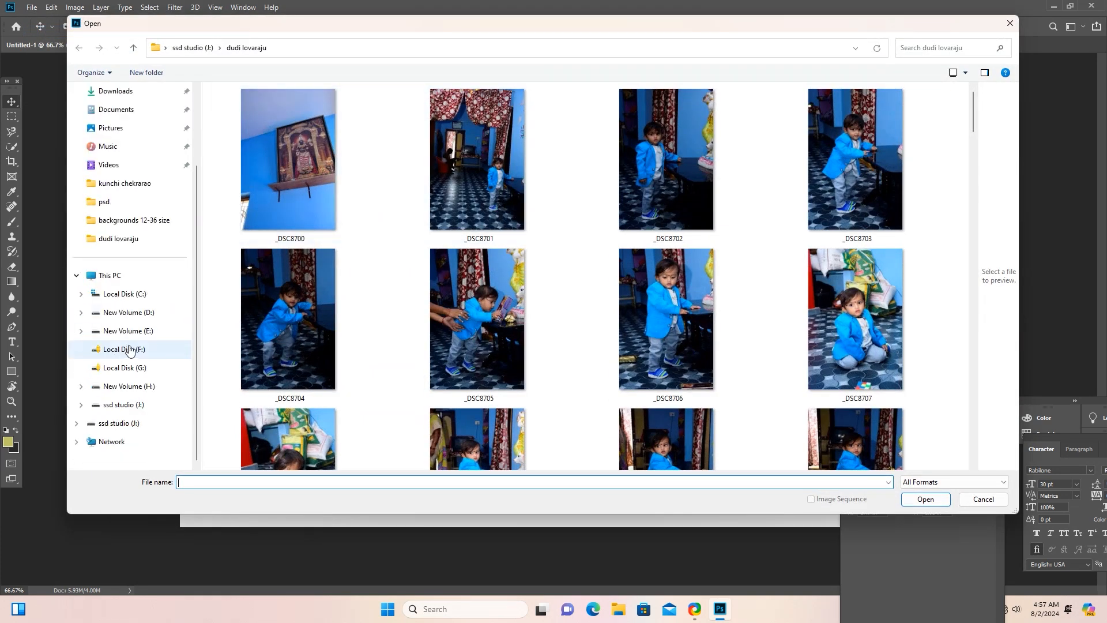
pyautogui.click(130, 386)
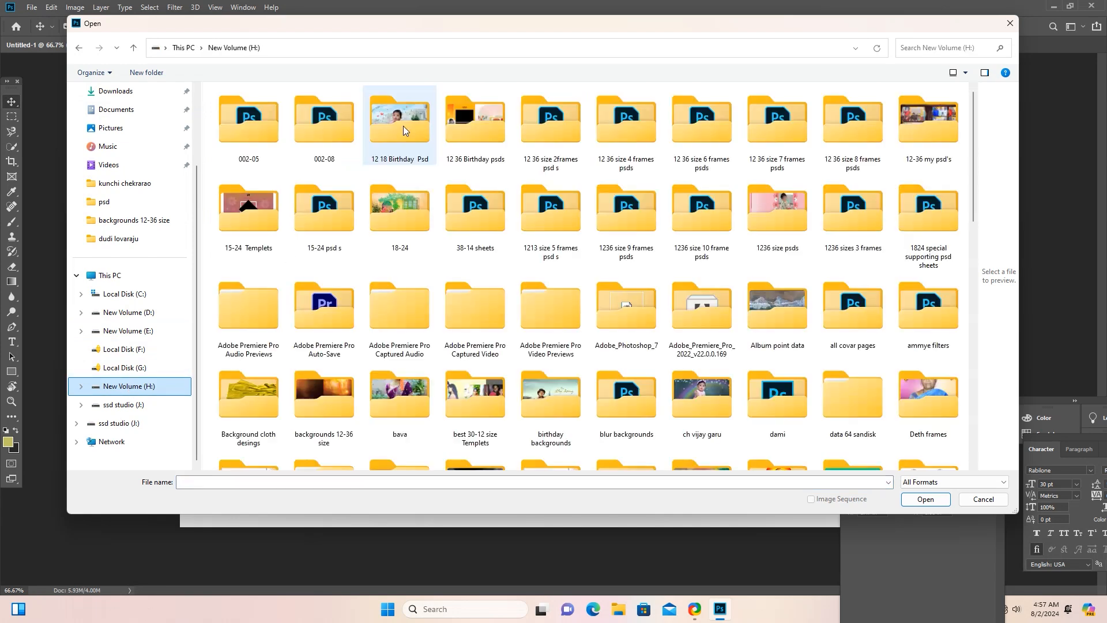
pyautogui.click(484, 116)
pyautogui.click(359, 221)
pyautogui.press('b')
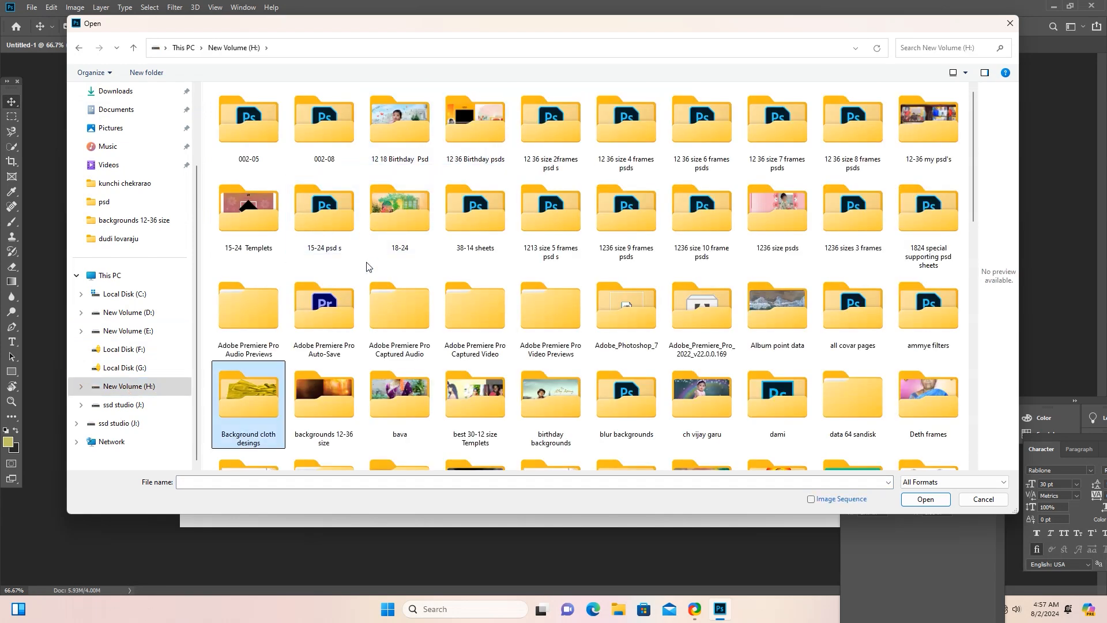
pyautogui.doubleClick(254, 385)
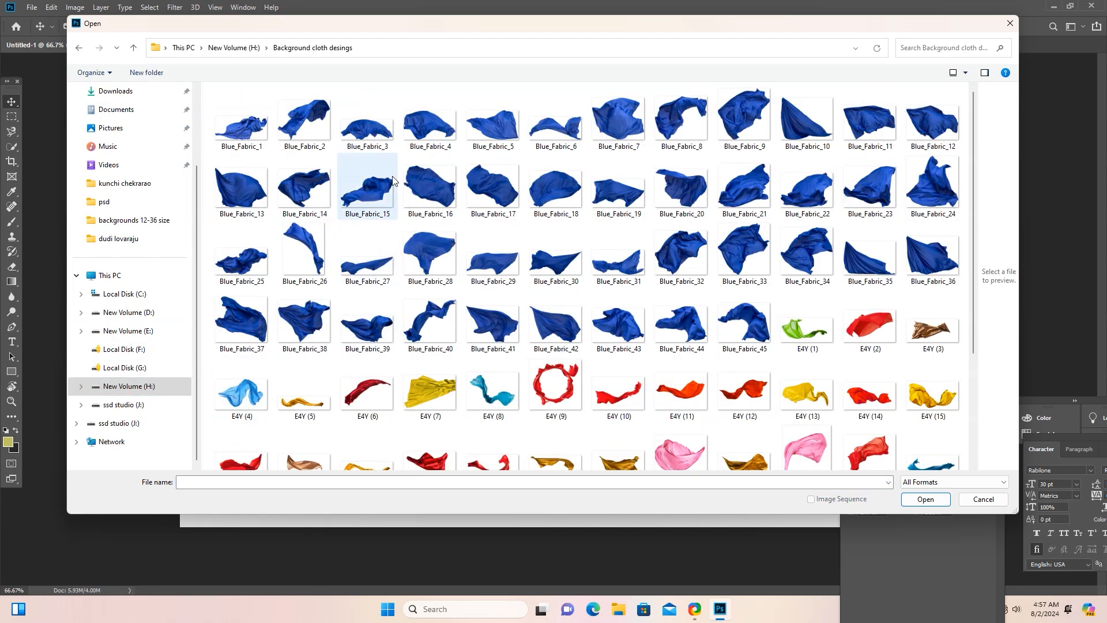
pyautogui.click(79, 48)
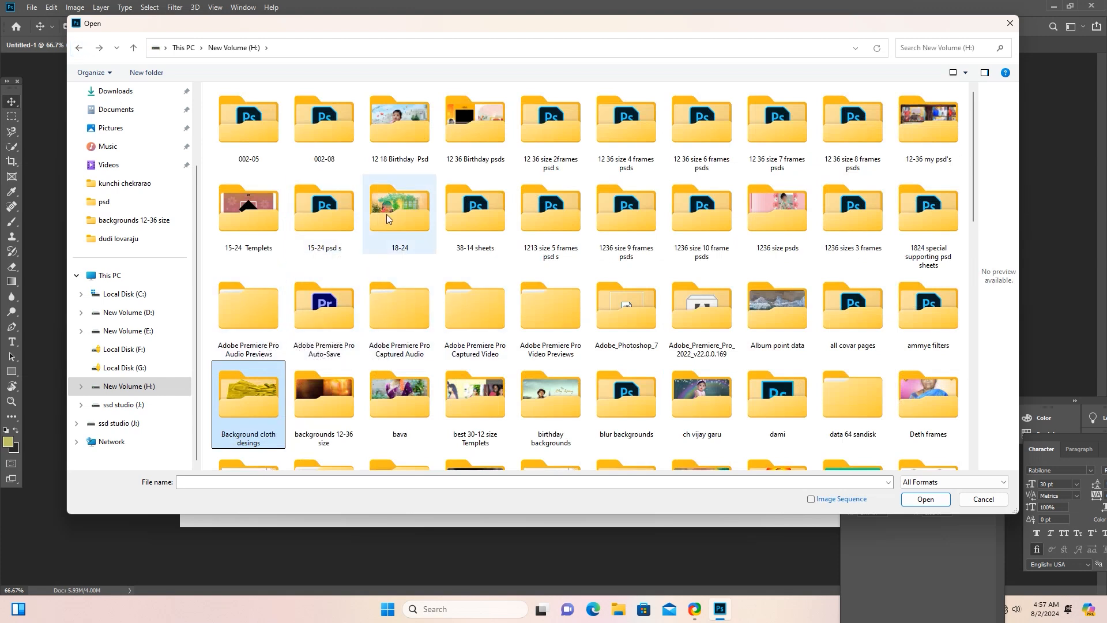
# Open image 102 from the OIL Painting backgrounds folder inside backgrounds 12-36 size.
pyautogui.doubleClick(325, 386)
pyautogui.doubleClick(628, 165)
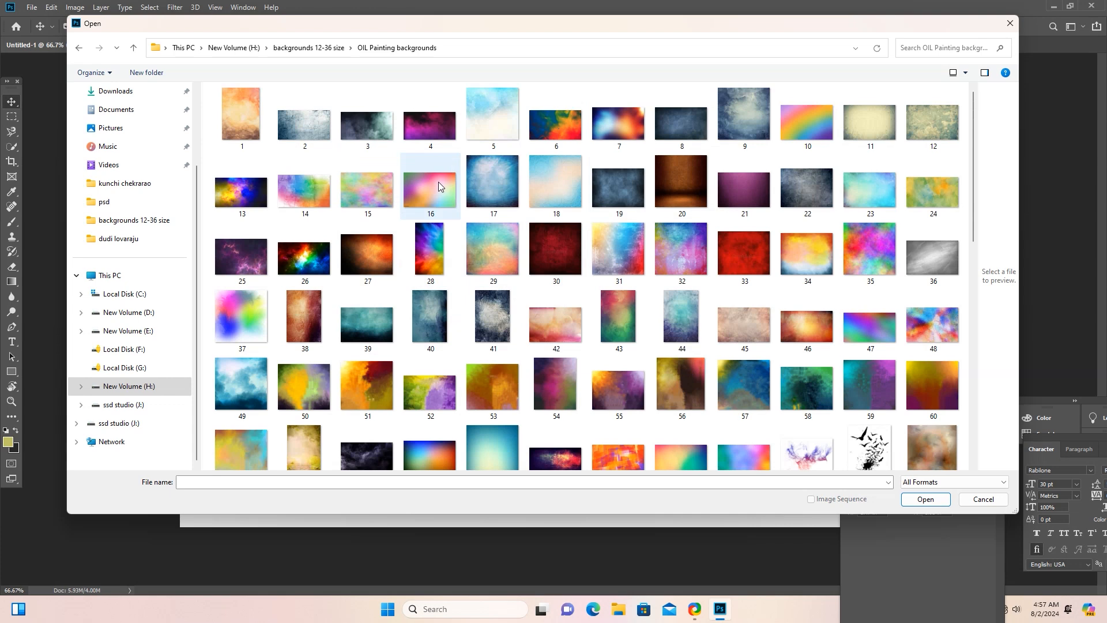
pyautogui.scroll(-5, 560, 357)
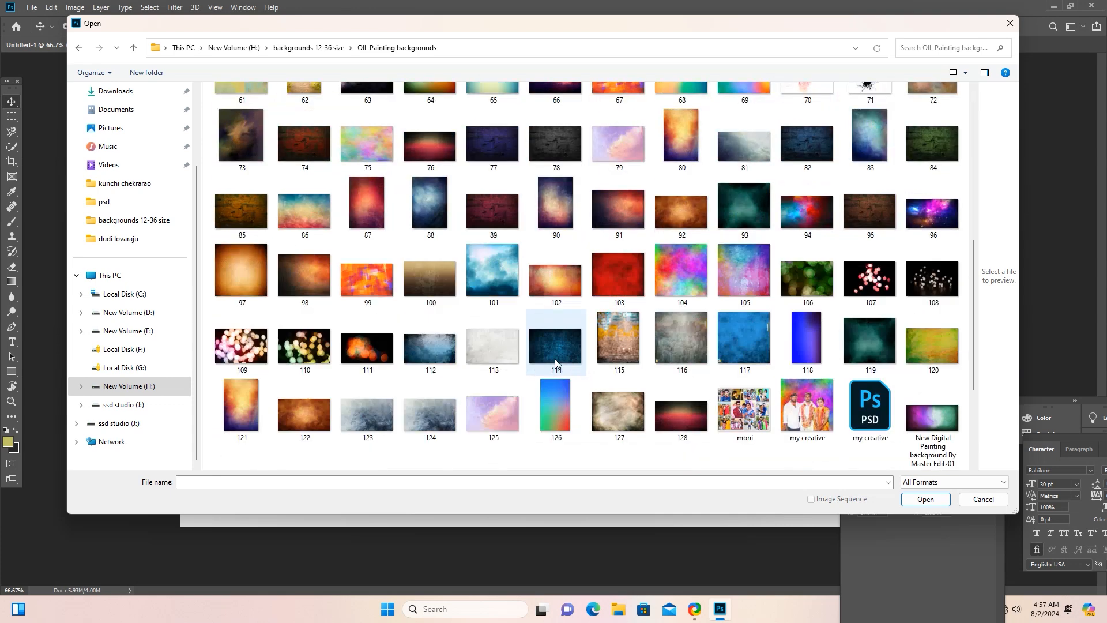
pyautogui.click(552, 278)
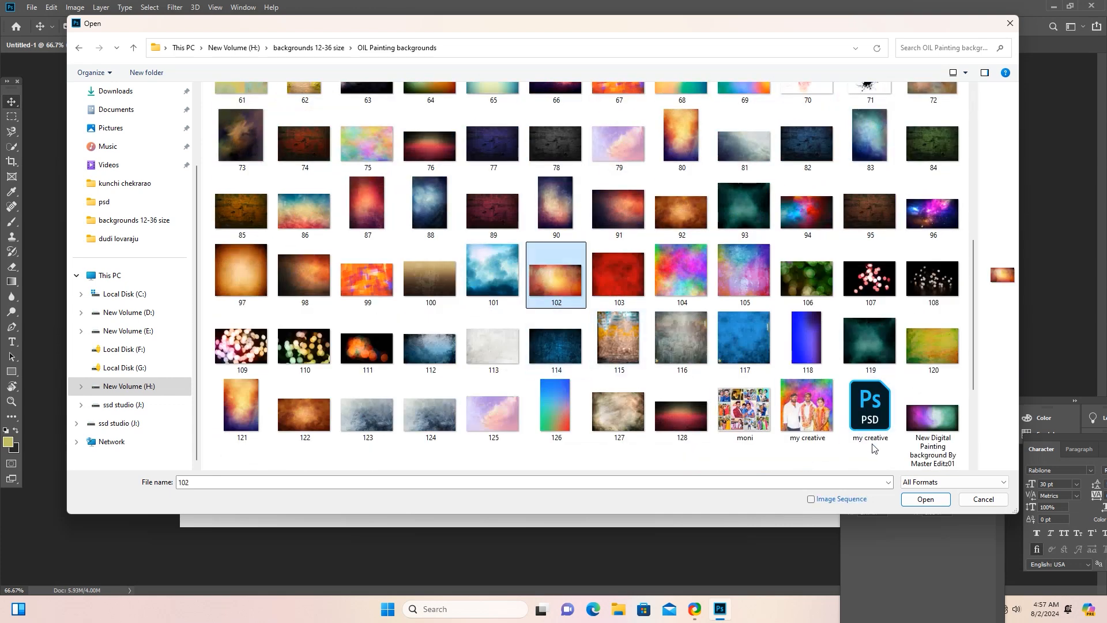
pyautogui.click(931, 498)
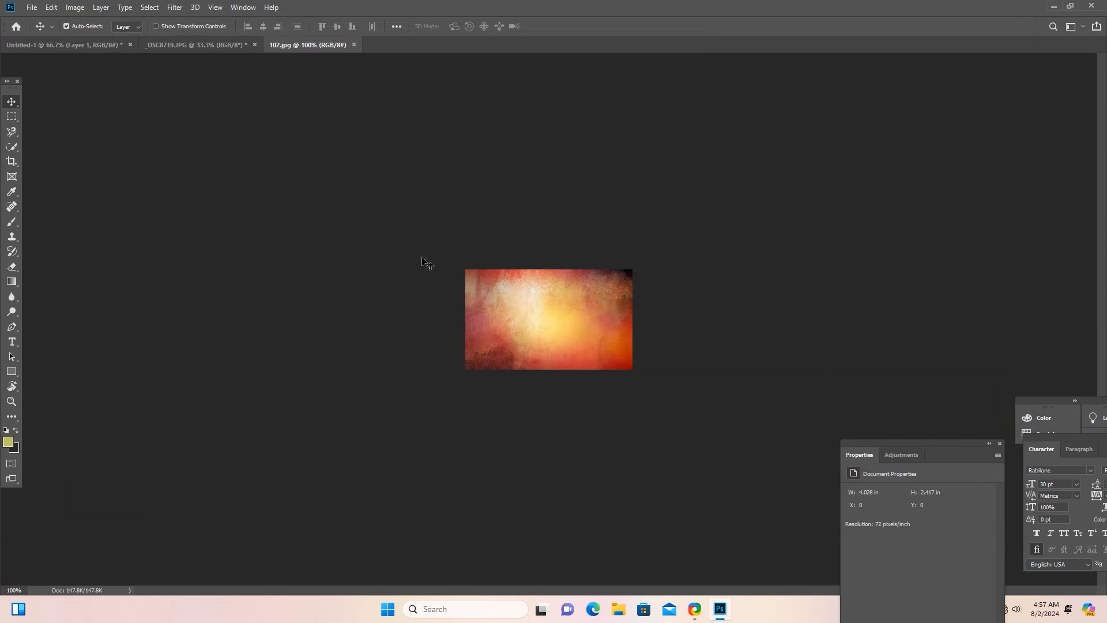
# Bring the 102.jpg texture into Untitled-1 and scale it to about 27.34 by 16.4 in, covering the whole canvas.
pyautogui.moveTo(556, 311); pyautogui.dragTo(946, 519)
pyautogui.click(522, 254)
pyautogui.hotkey('ctrl', 't')
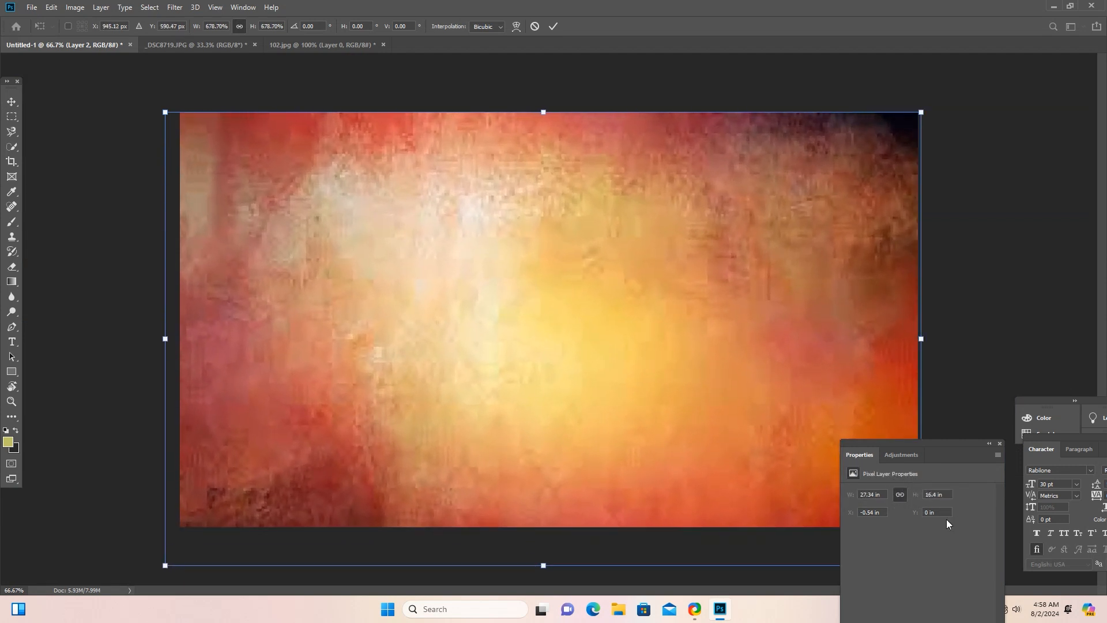
pyautogui.press('Return')
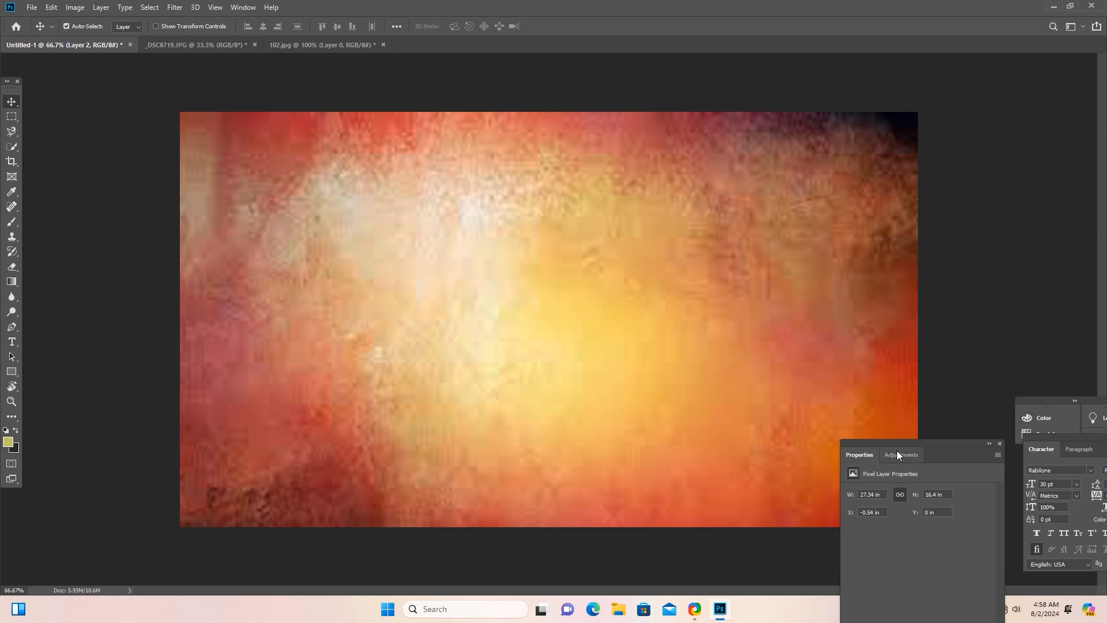
# Show the layer list and move the texture layer beneath the child's layer.
pyautogui.press('F7')
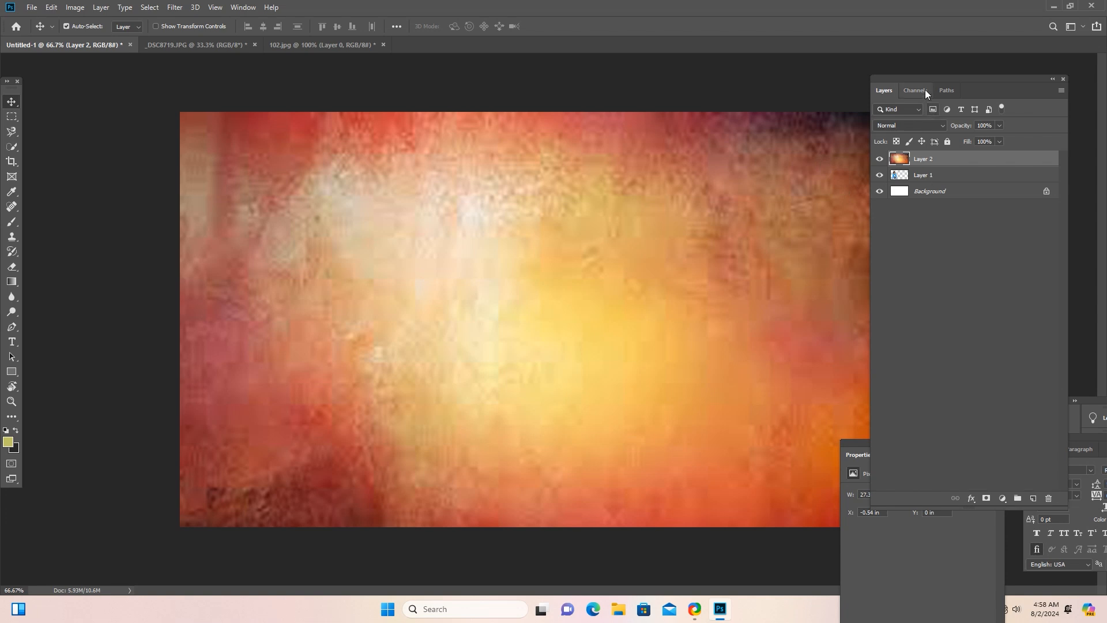
pyautogui.moveTo(922, 77); pyautogui.dragTo(501, 108)
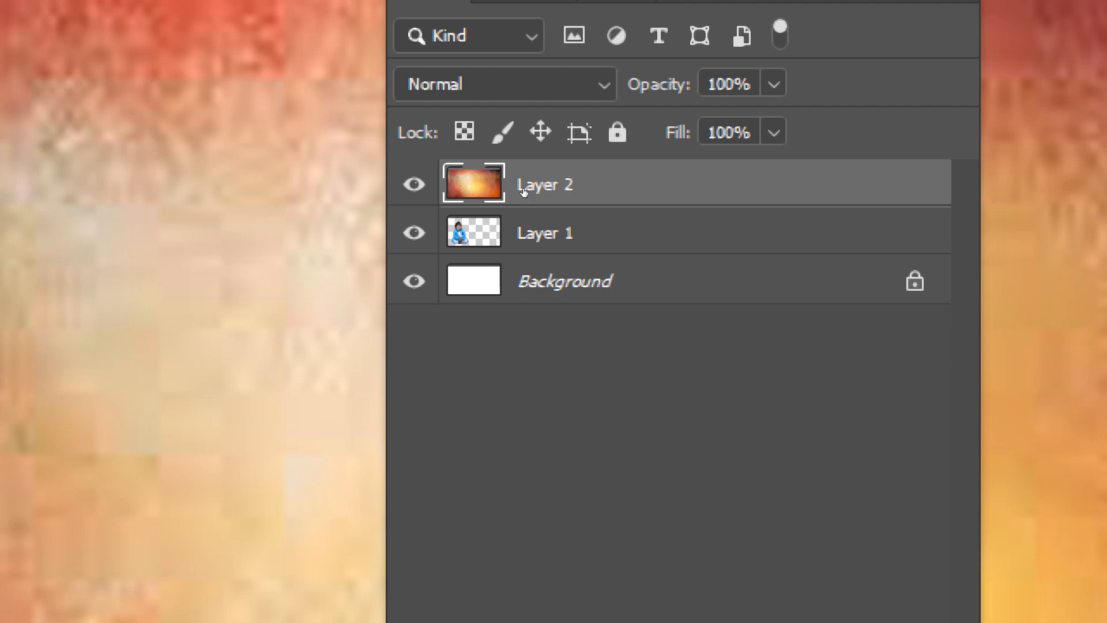
pyautogui.moveTo(524, 198); pyautogui.dragTo(522, 245)
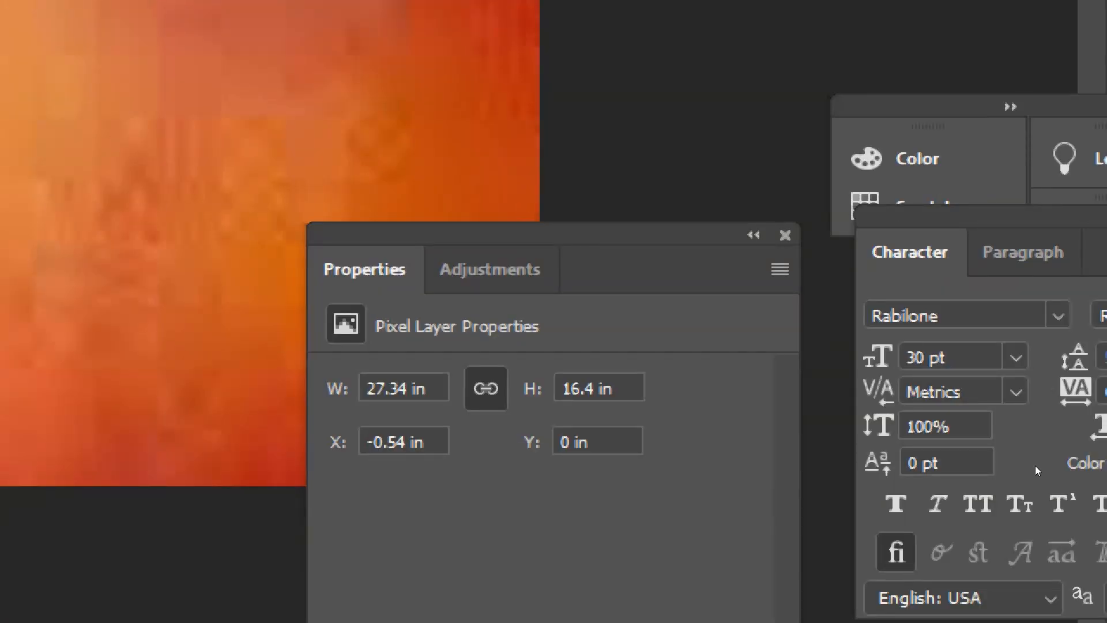
# Move the child's layer beneath the texture layer, and return it to the top of the layer stack.
pyautogui.click(855, 432)
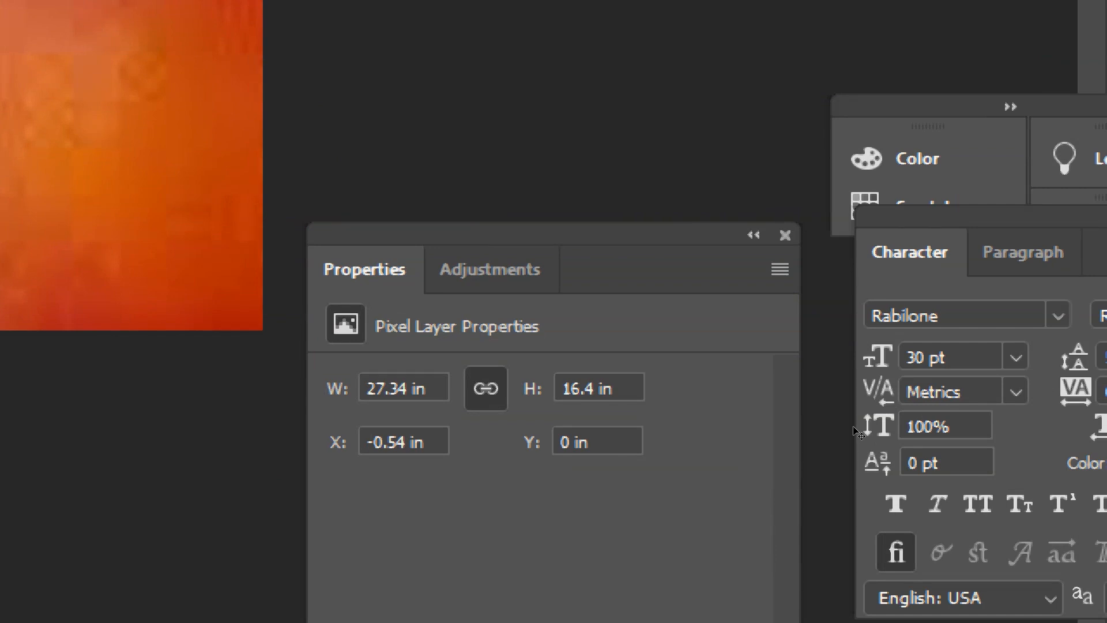
pyautogui.hotkey('ctrl', '+')
pyautogui.hotkey('ctrl', '+')
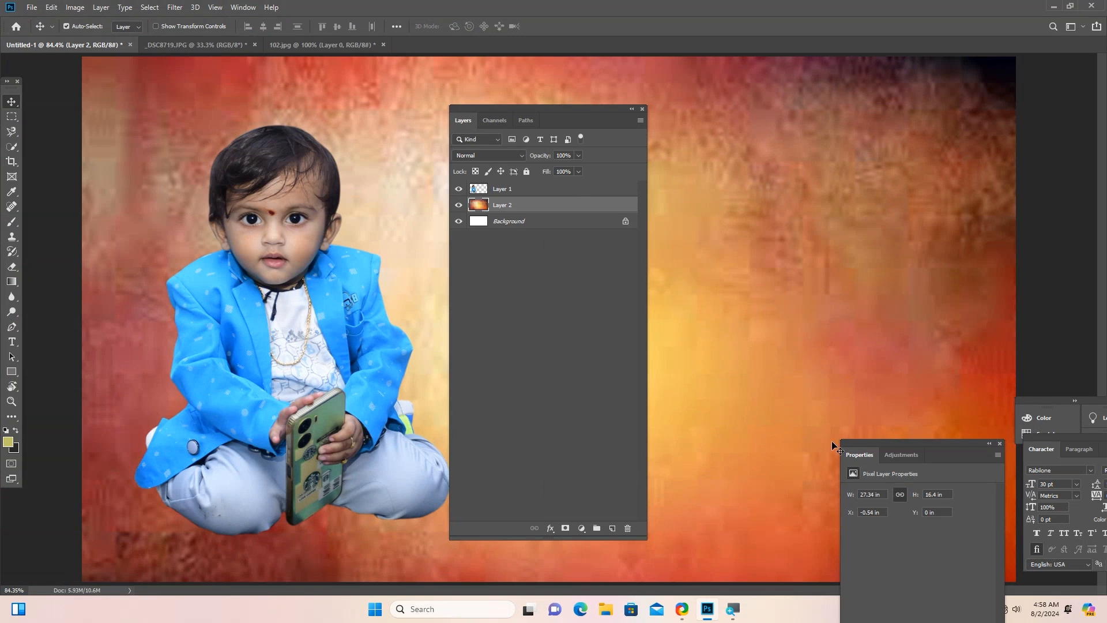
pyautogui.click(514, 193)
pyautogui.moveTo(519, 196); pyautogui.dragTo(519, 211)
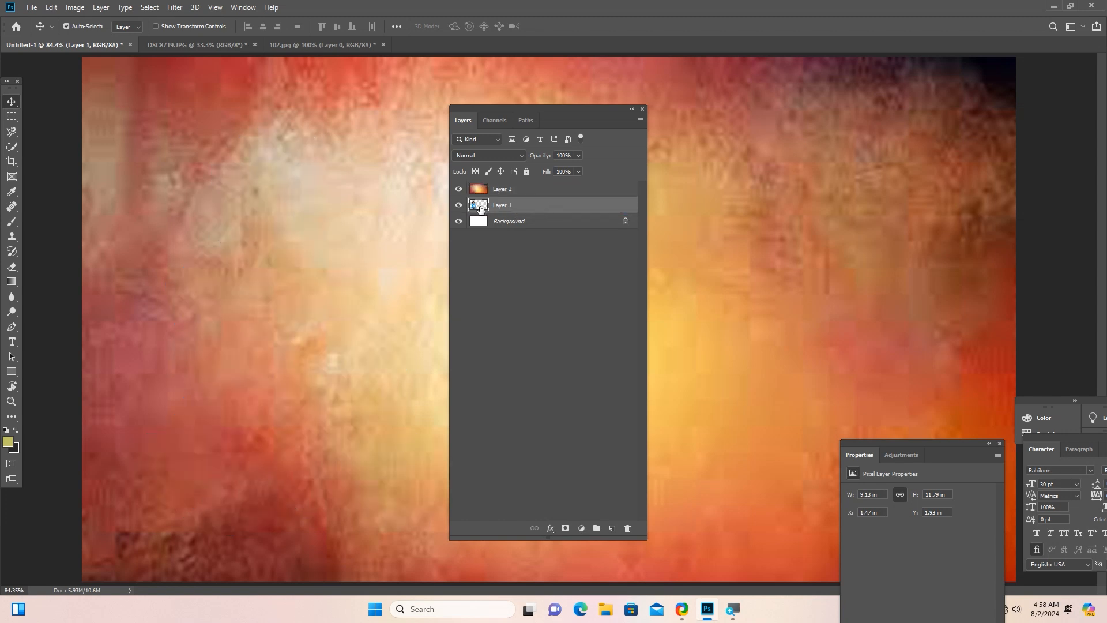
pyautogui.keyDown('shift'); pyautogui.click(515, 191); pyautogui.keyUp('shift')
pyautogui.moveTo(516, 206); pyautogui.dragTo(521, 189)
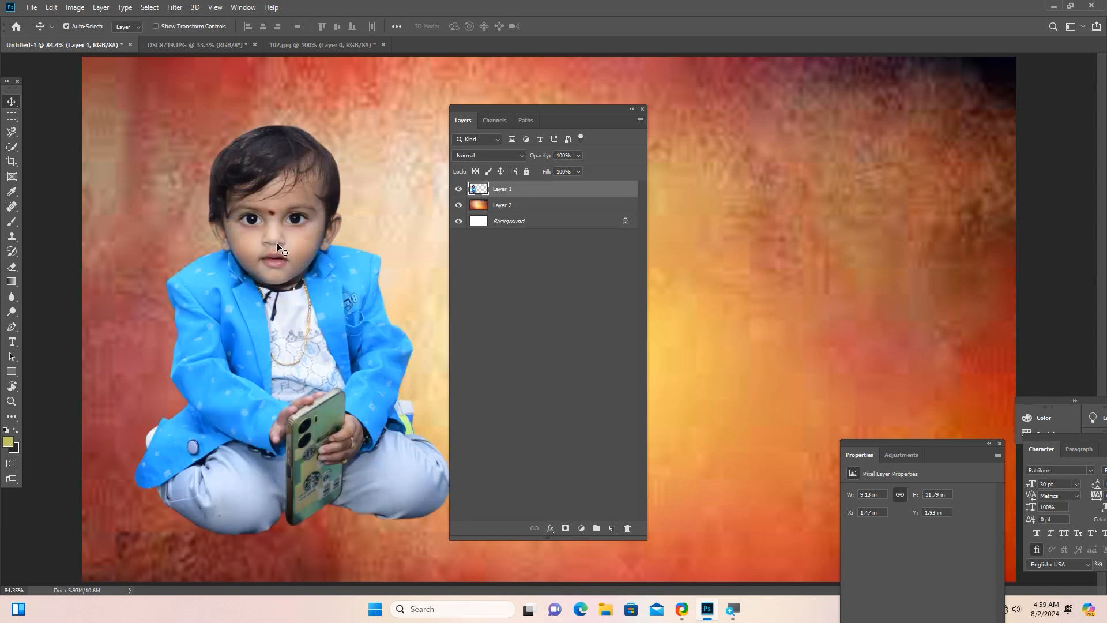
# Select the texture layer and move the floating layer list clear of the artwork.
pyautogui.moveTo(494, 107); pyautogui.dragTo(746, 107)
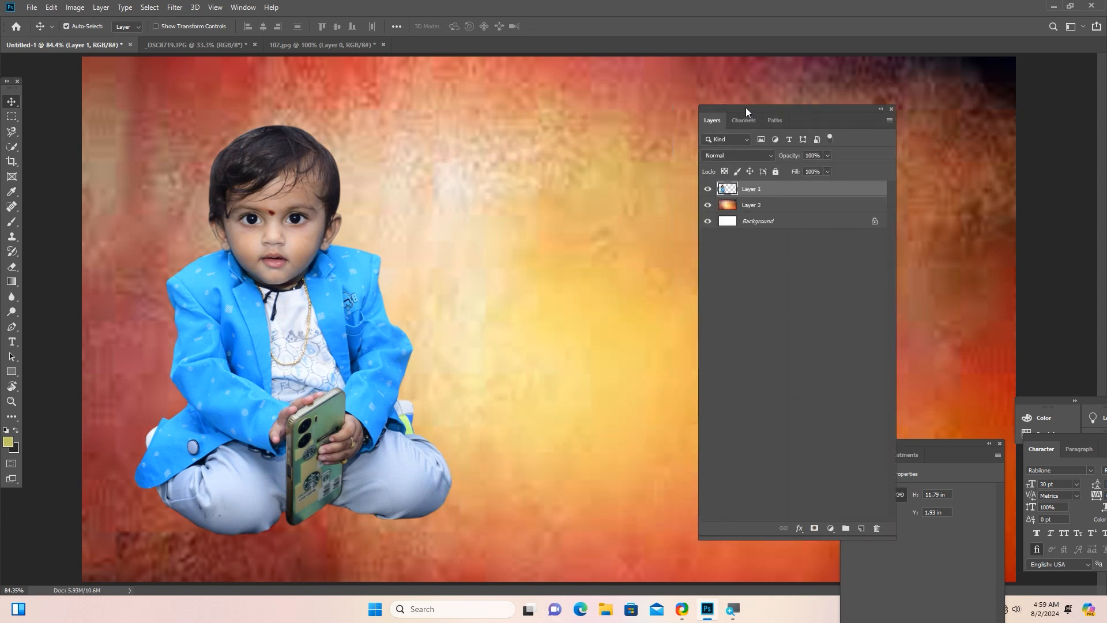
pyautogui.click(741, 212)
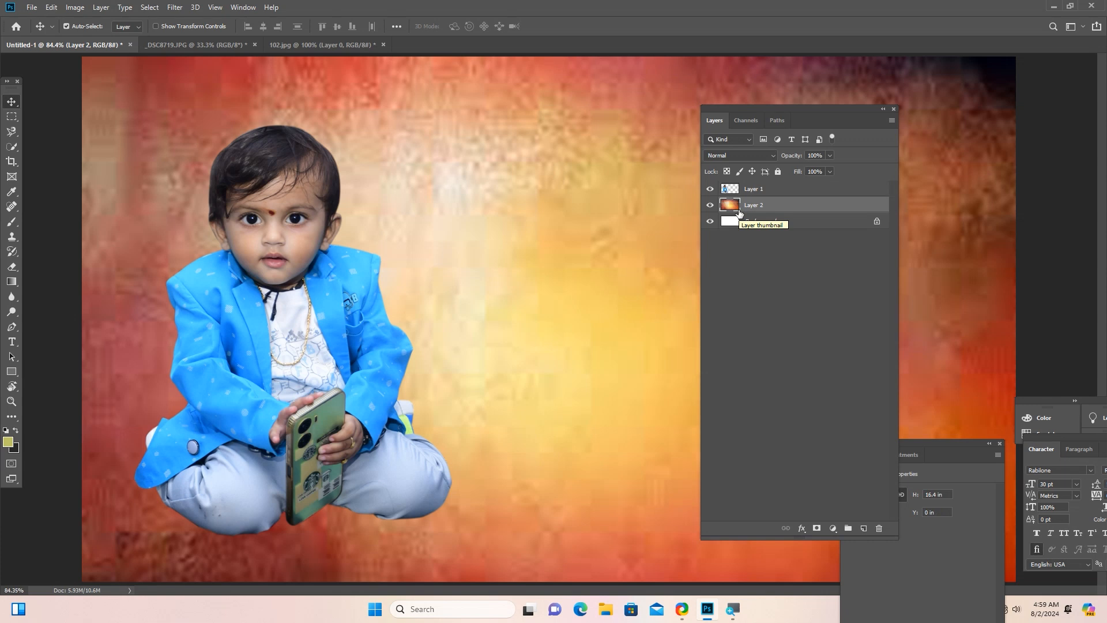
pyautogui.moveTo(729, 109); pyautogui.dragTo(929, 107)
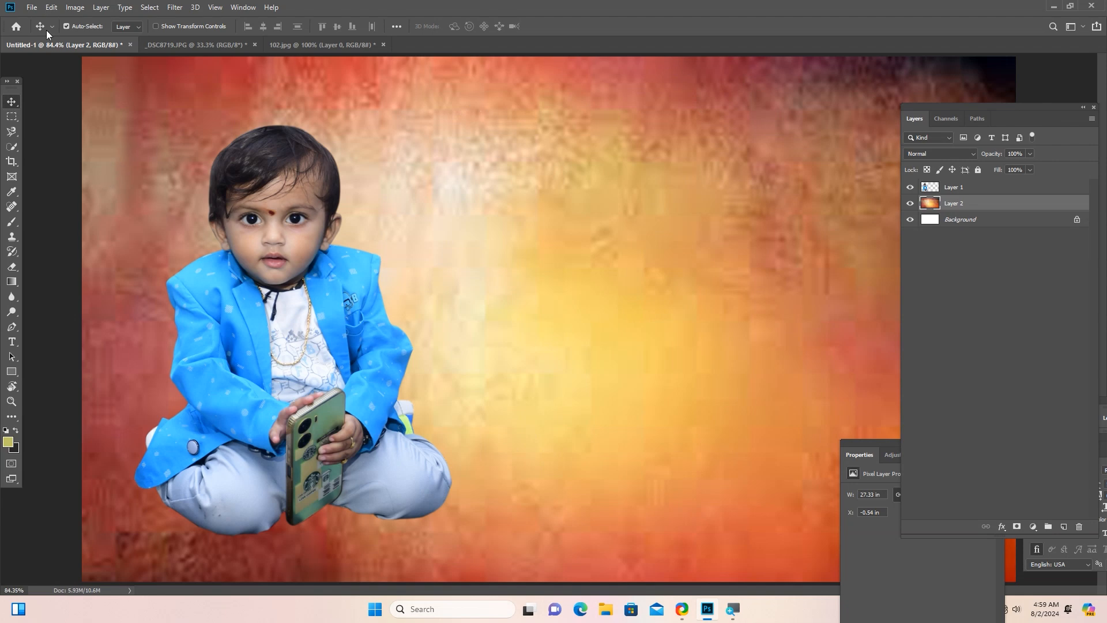
# Start opening another image file and browse to the side frames folder on New Volume (H:).
pyautogui.click(33, 7)
pyautogui.click(44, 31)
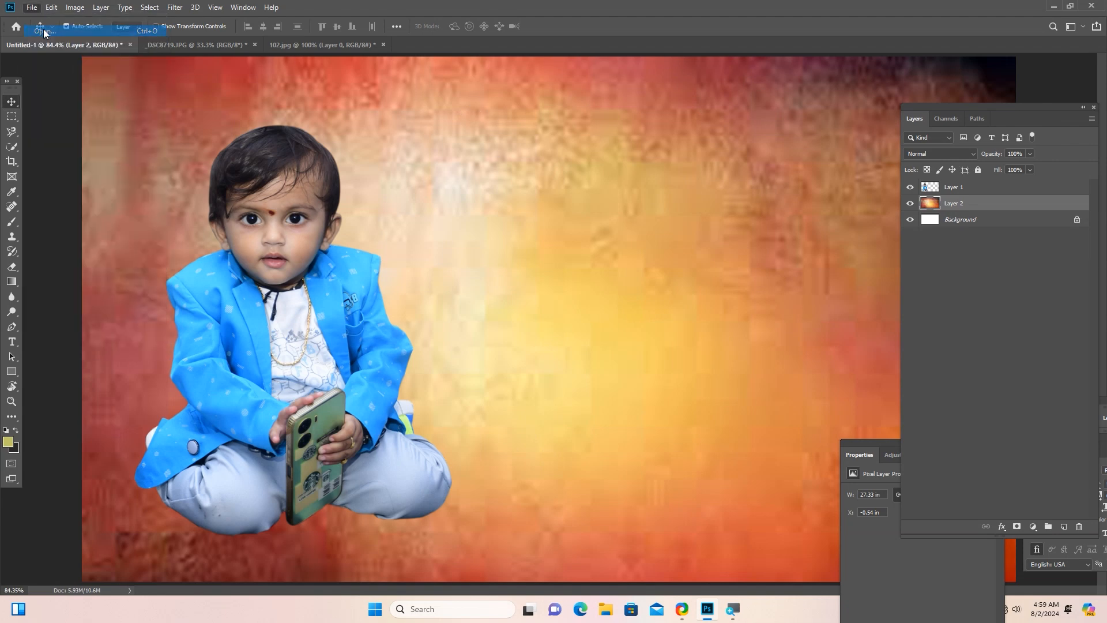
pyautogui.scroll(-10, 460, 263)
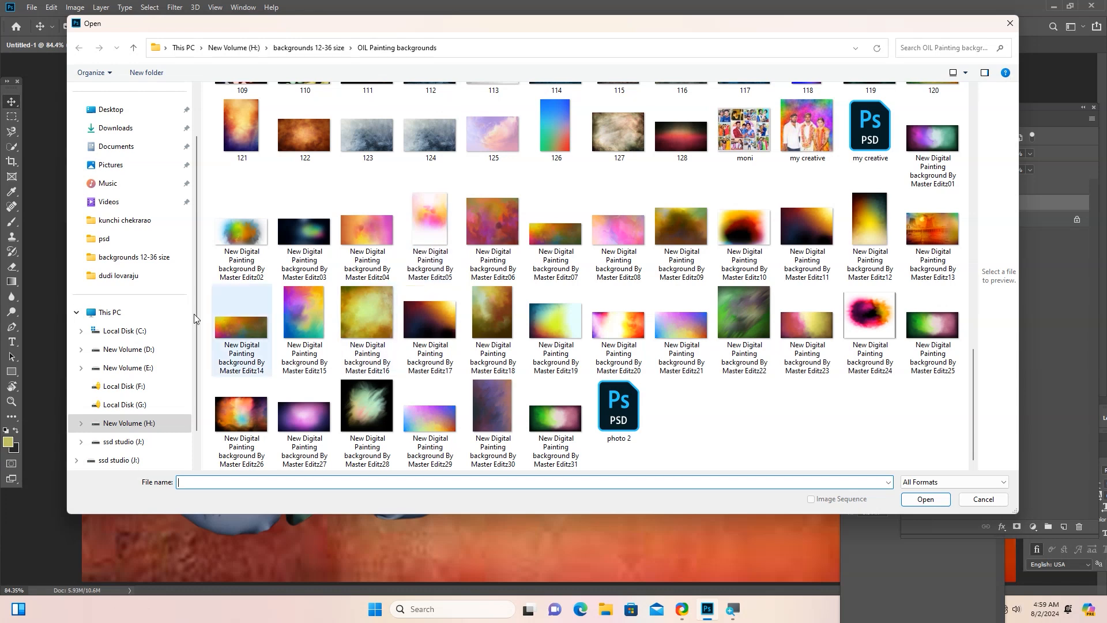
pyautogui.click(132, 429)
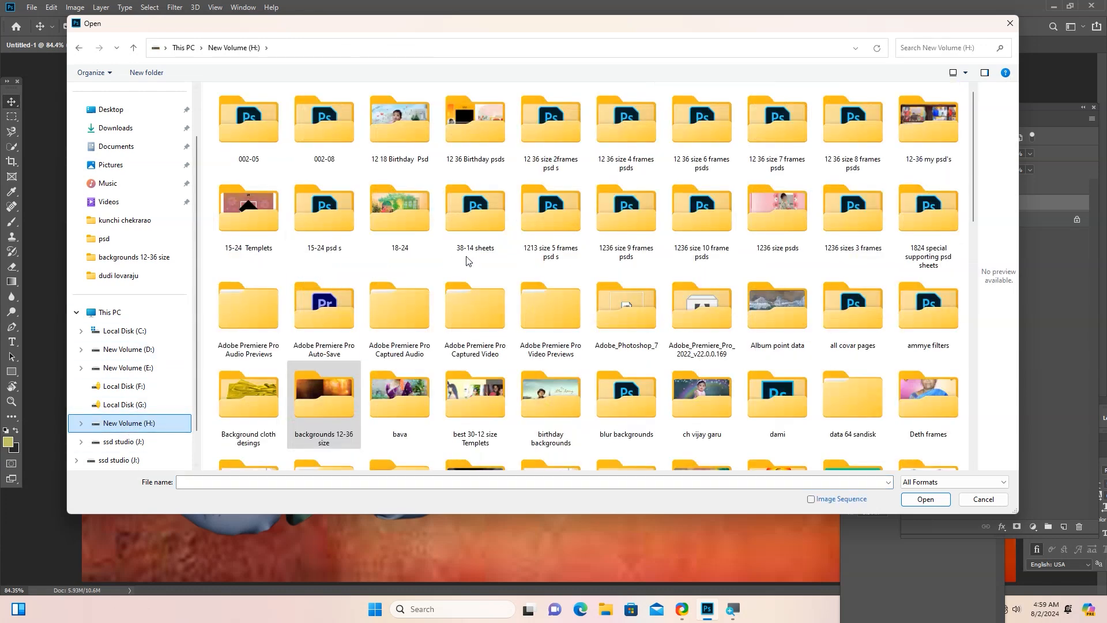
pyautogui.click(419, 224)
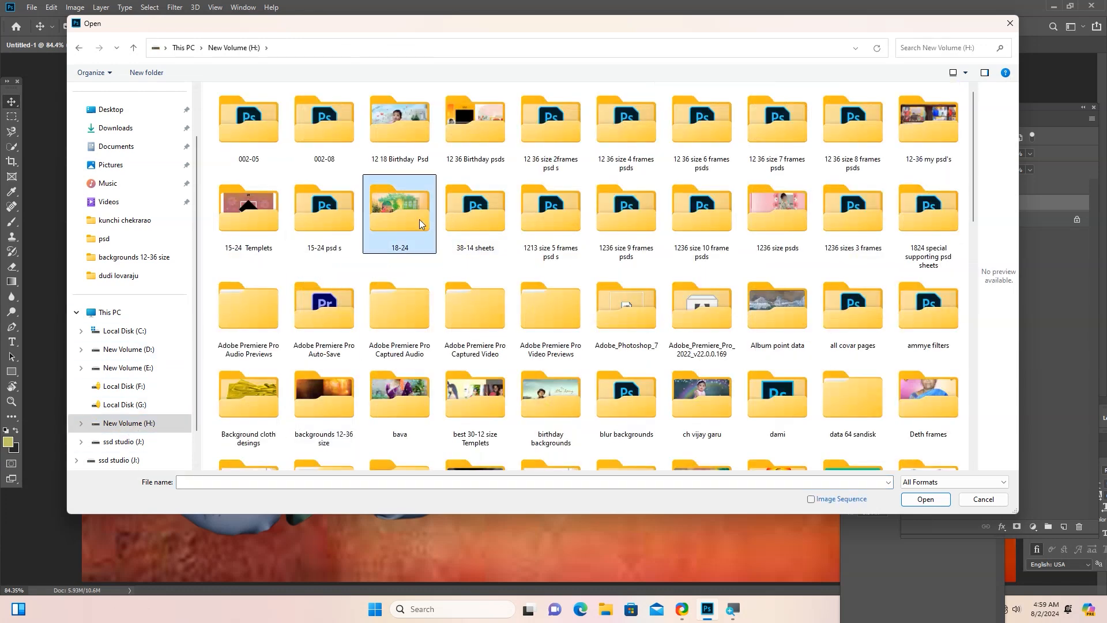
pyautogui.click(317, 324)
pyautogui.press('s')
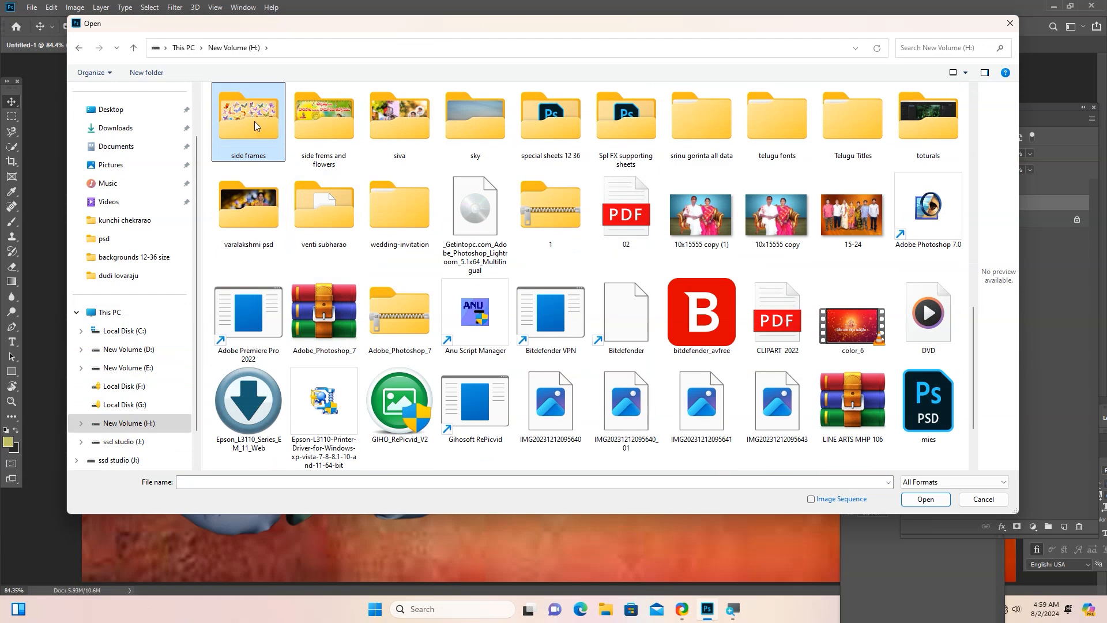
pyautogui.doubleClick(254, 121)
# Look through the frame and clipart files in the side frames folder for suitable decoration.
pyautogui.scroll(-10, 484, 241)
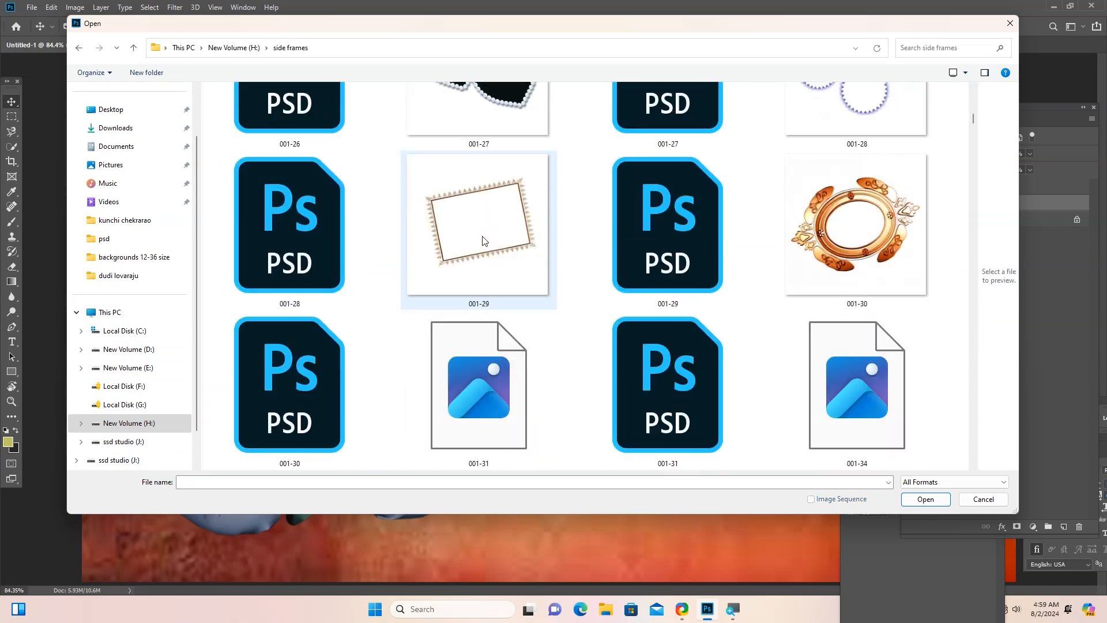
pyautogui.scroll(-20, 484, 242)
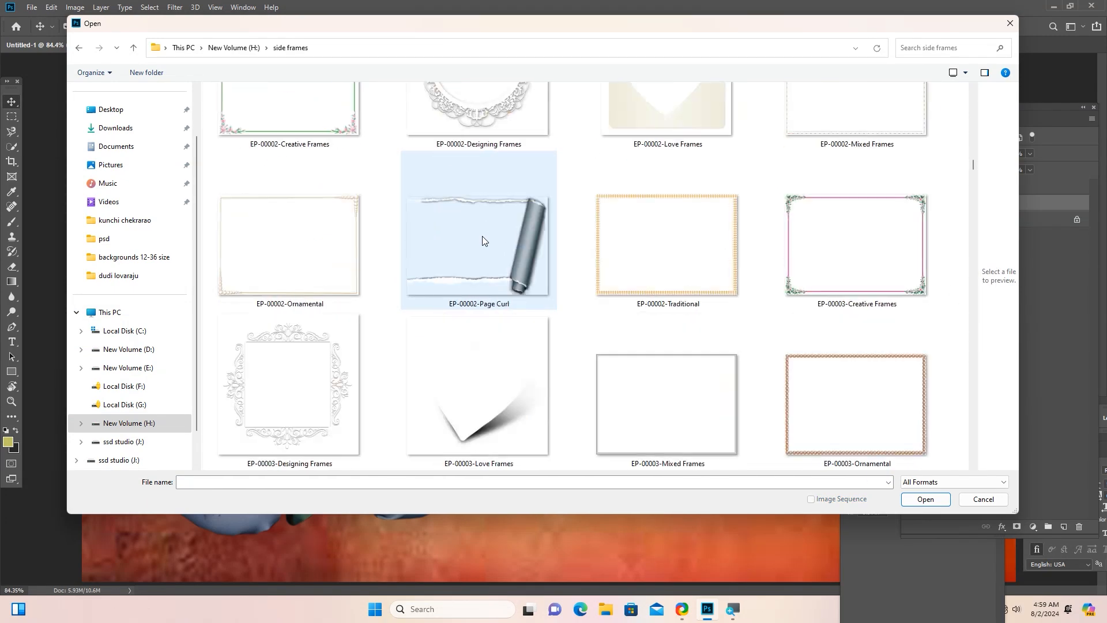
pyautogui.scroll(-20, 482, 240)
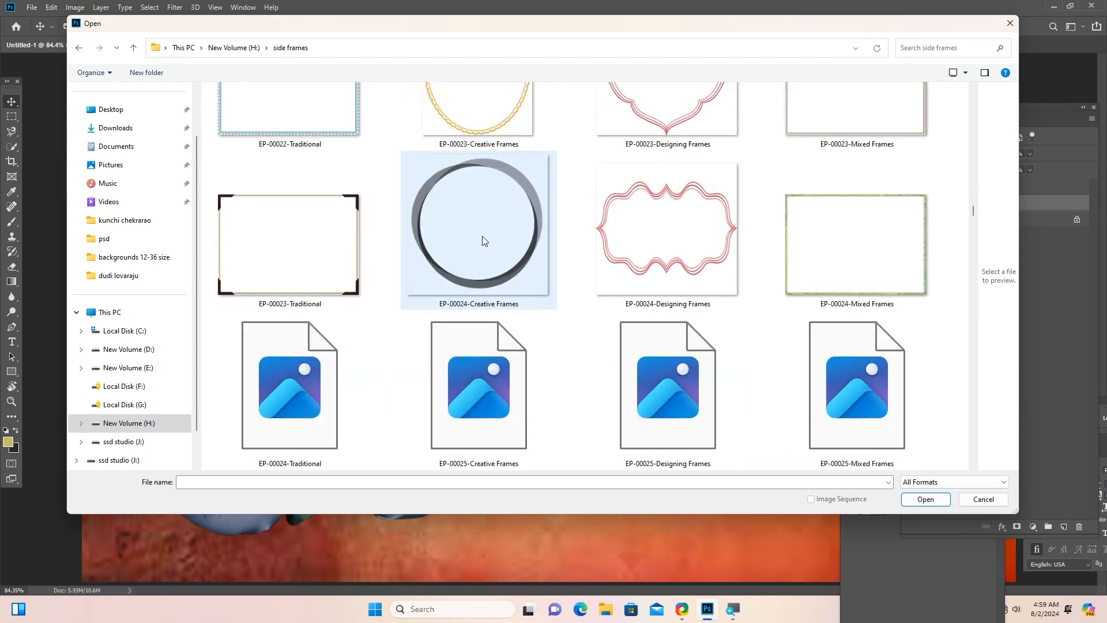
pyautogui.scroll(-20, 483, 241)
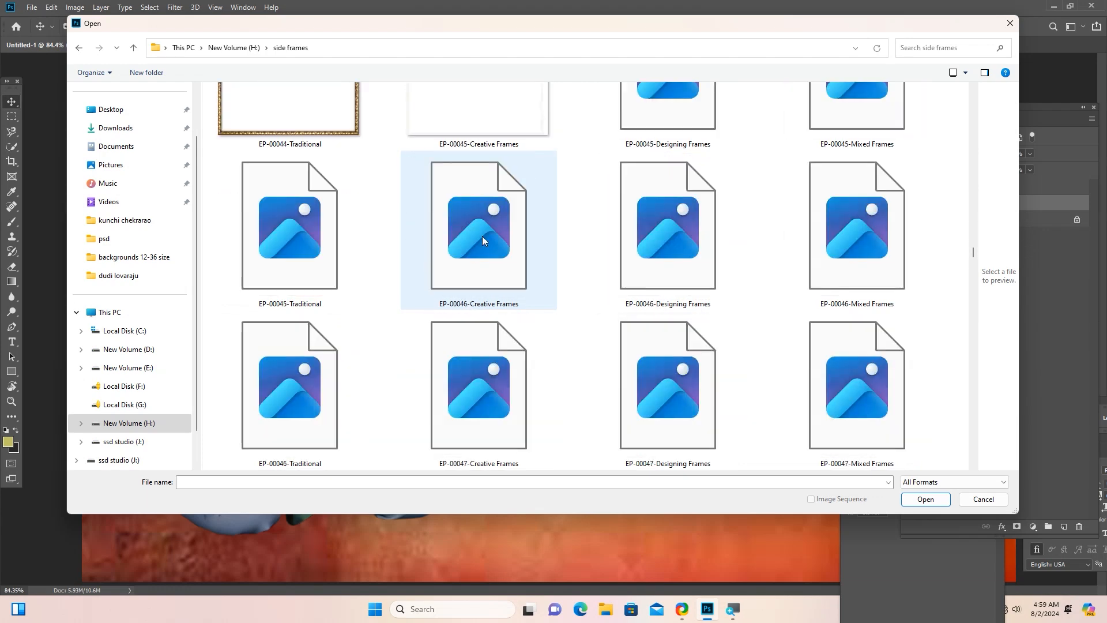
pyautogui.scroll(-15, 482, 240)
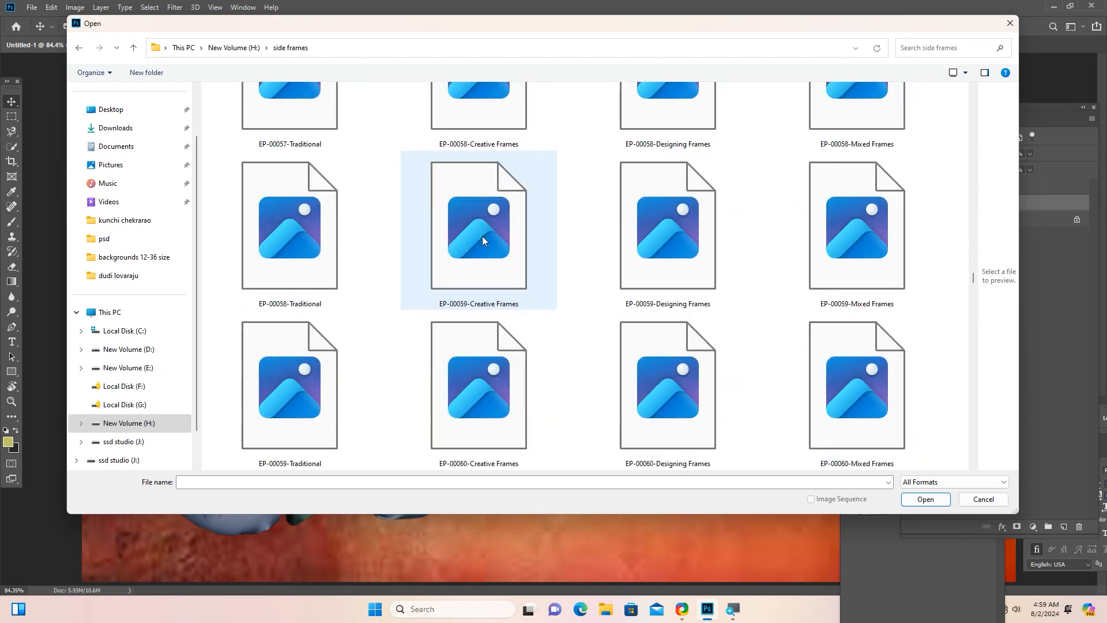
pyautogui.scroll(-9, 482, 241)
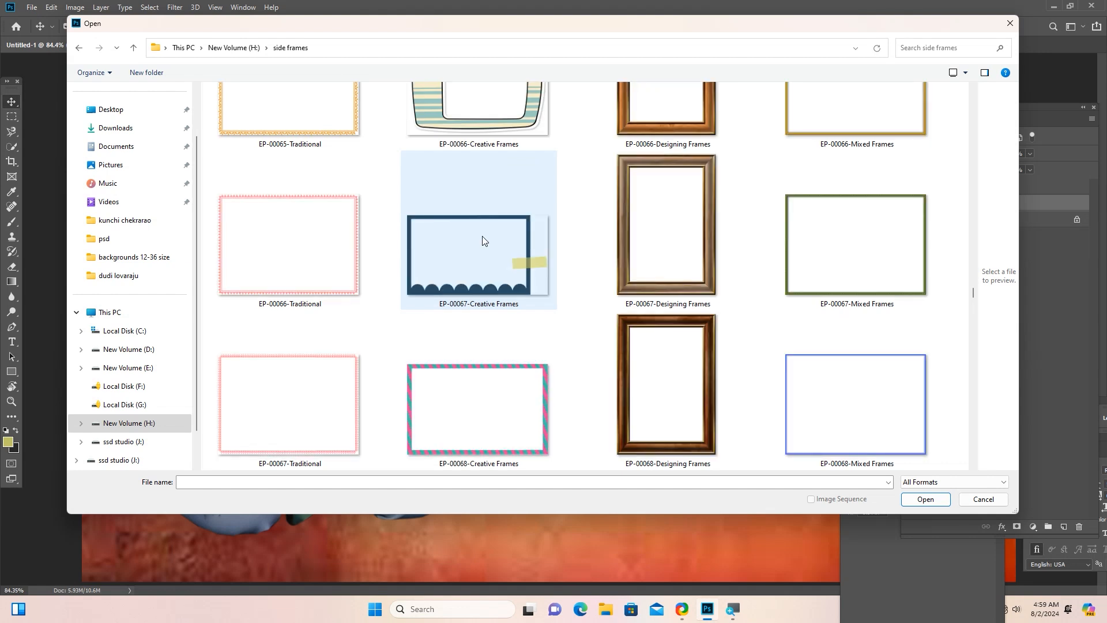
pyautogui.scroll(-15, 506, 246)
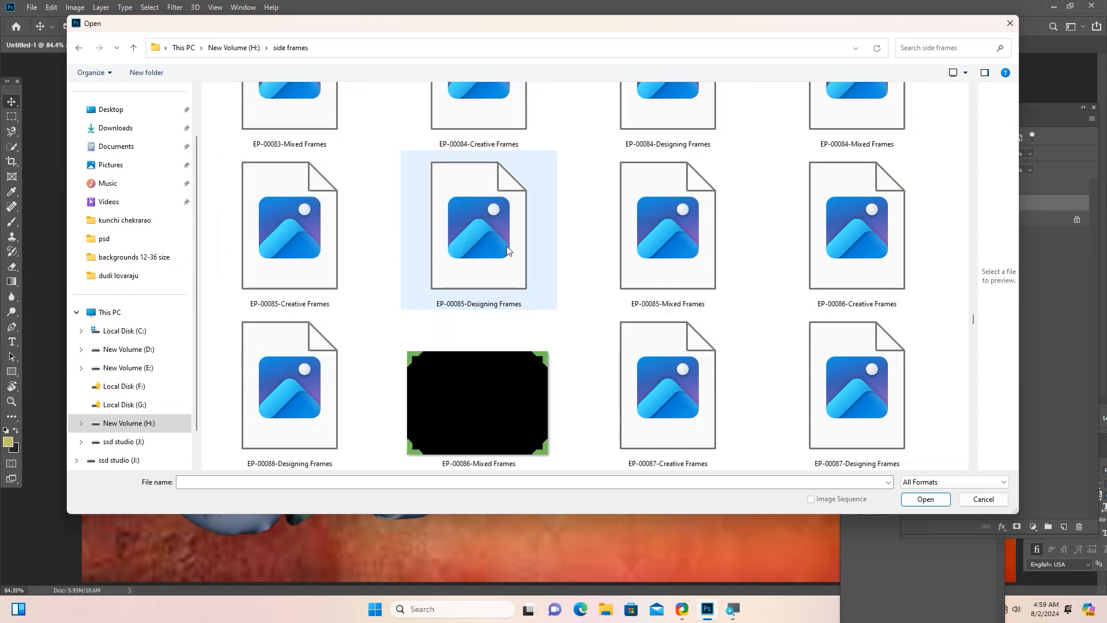
pyautogui.scroll(-9, 506, 245)
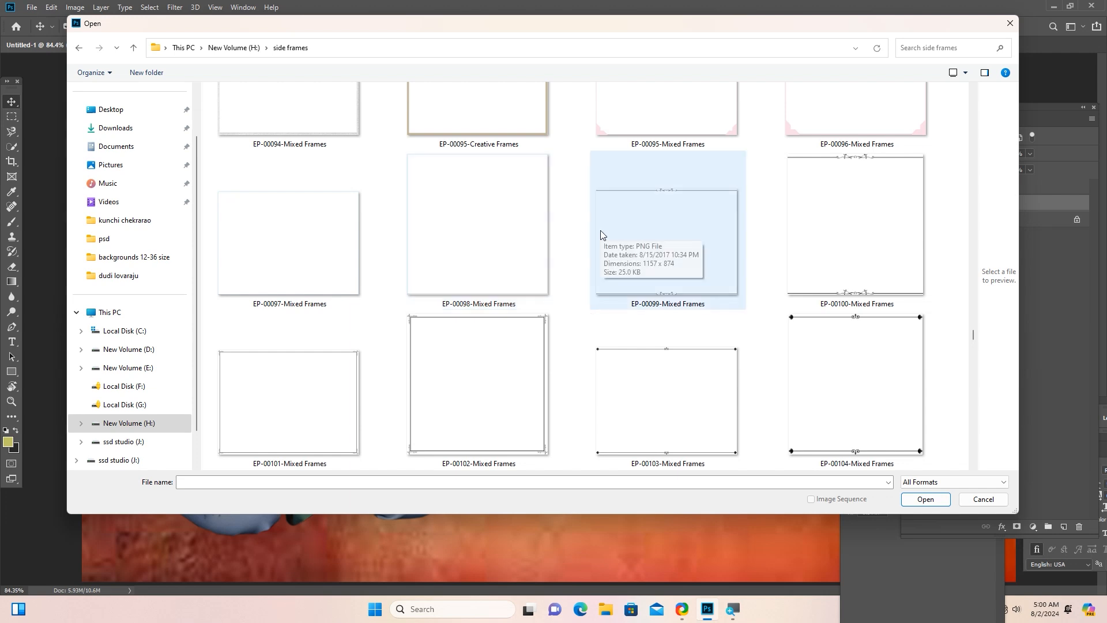
pyautogui.scroll(-10, 601, 233)
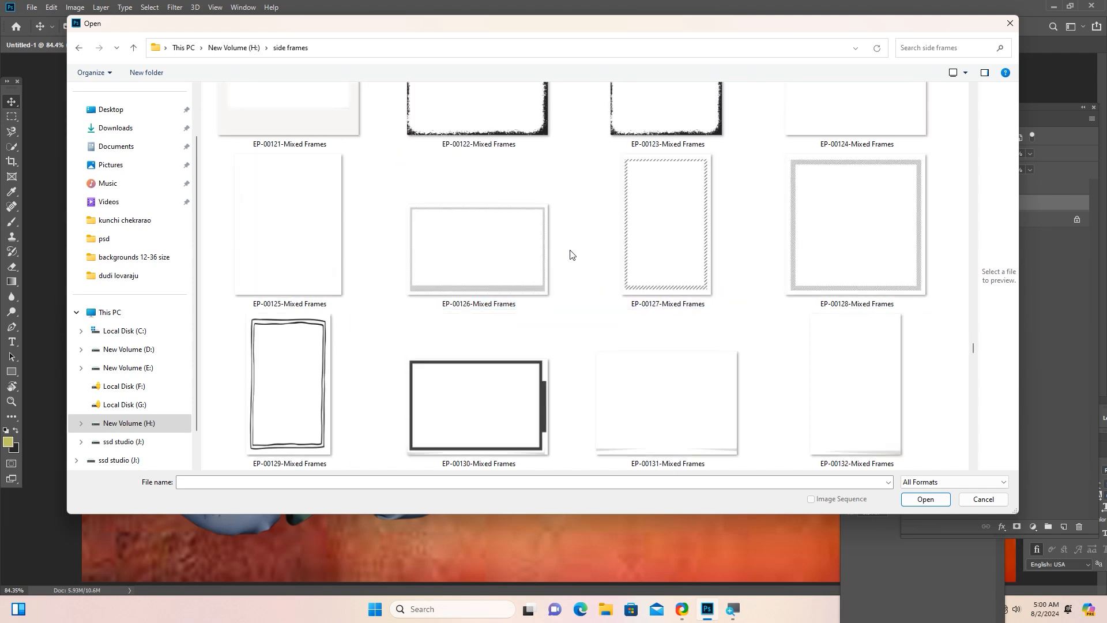
pyautogui.scroll(-5, 565, 258)
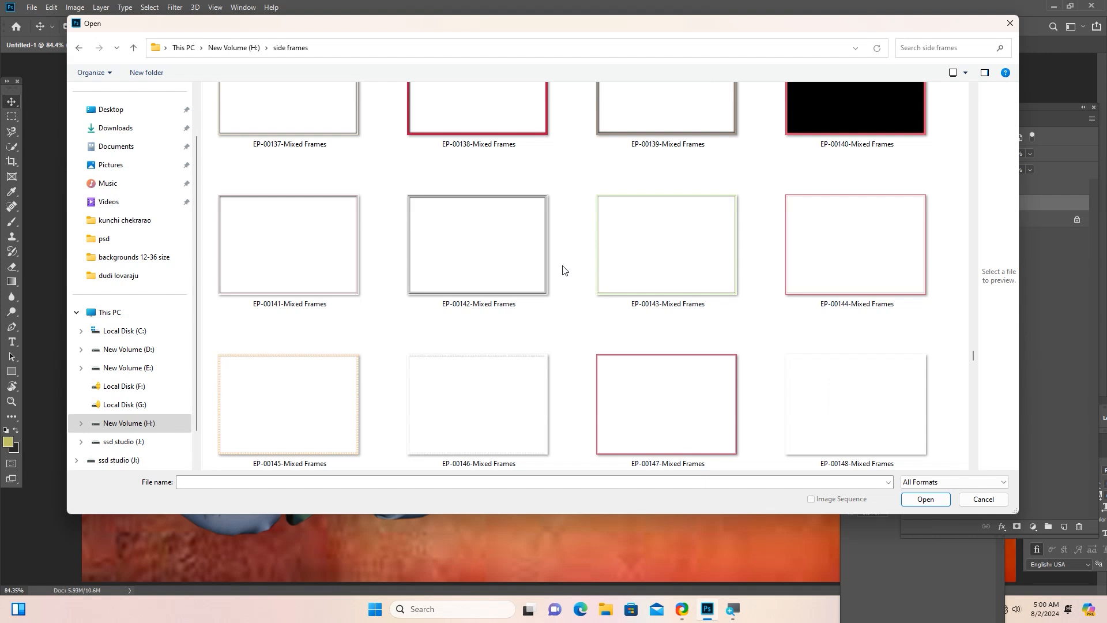
pyautogui.scroll(-5, 563, 270)
pyautogui.scroll(-3, 563, 271)
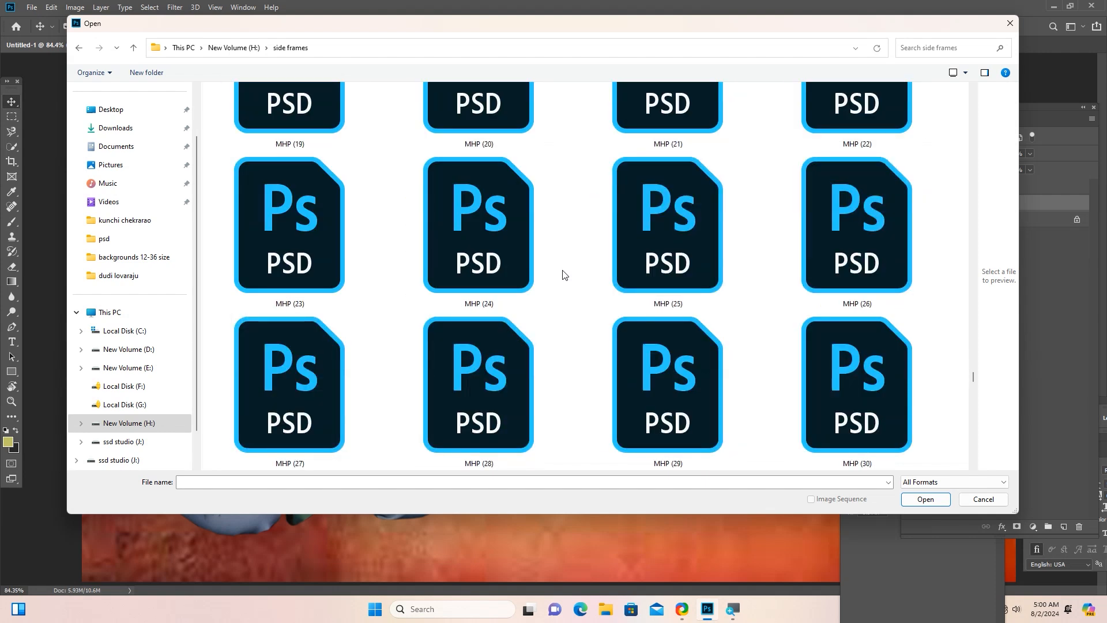
pyautogui.scroll(-7, 563, 275)
pyautogui.scroll(-10, 542, 289)
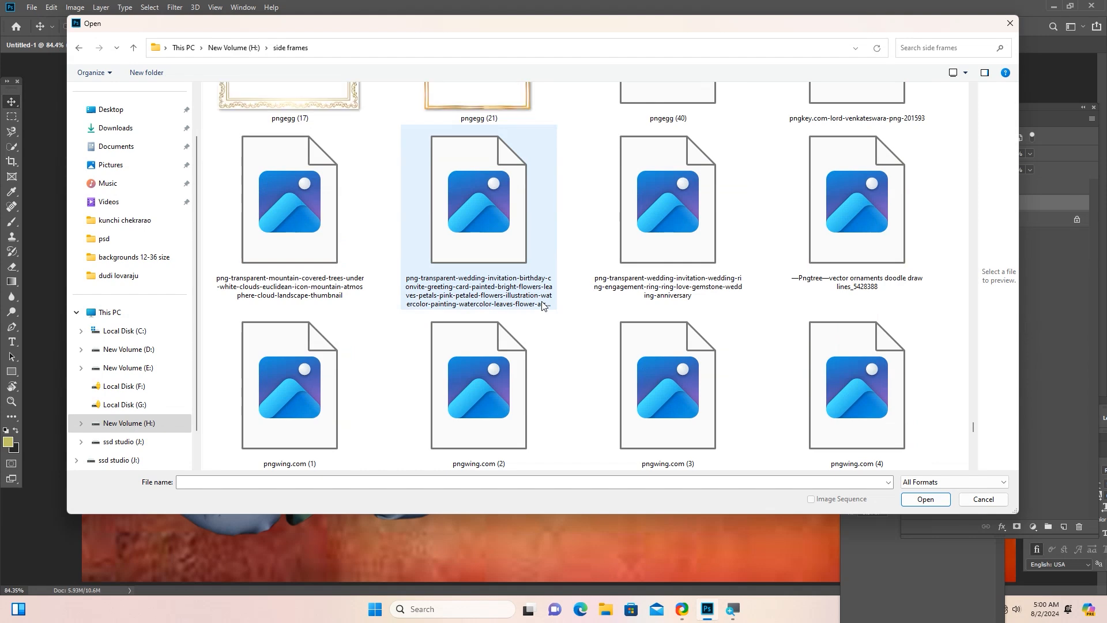
pyautogui.scroll(-3, 542, 305)
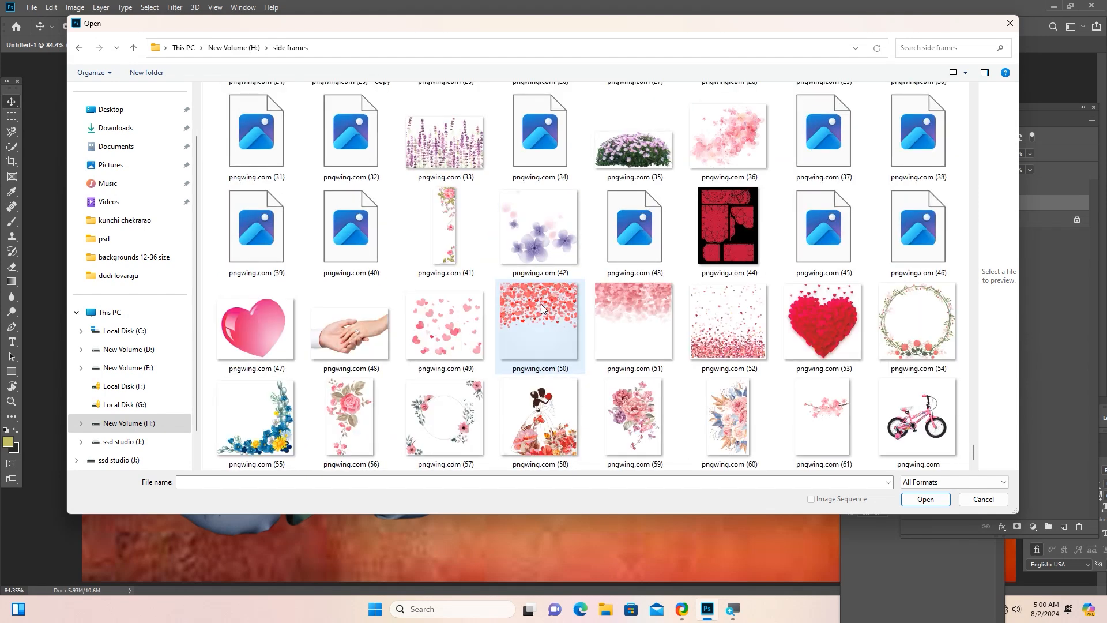
pyautogui.scroll(5, 542, 307)
pyautogui.scroll(-1, 542, 306)
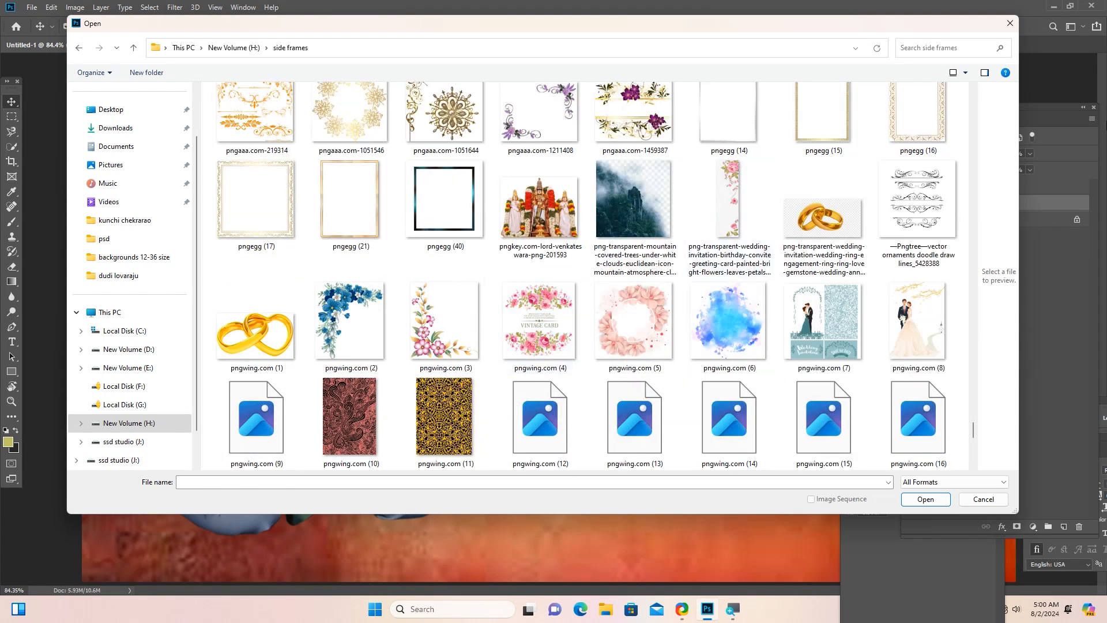
# Open happy_birthday_PNG1, happy_birthday_PNG20 and happy_birthday_PNG41 together from the side frems and flowers folder, and show happy_birthday_PNG20.
pyautogui.click(79, 48)
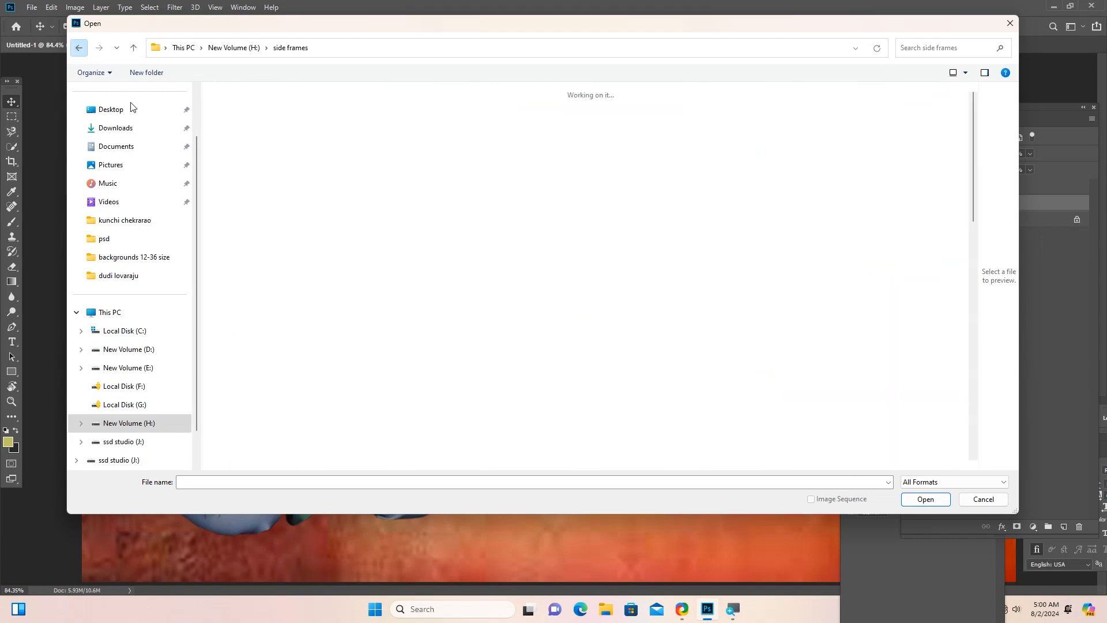
pyautogui.doubleClick(330, 410)
pyautogui.scroll(-3, 443, 337)
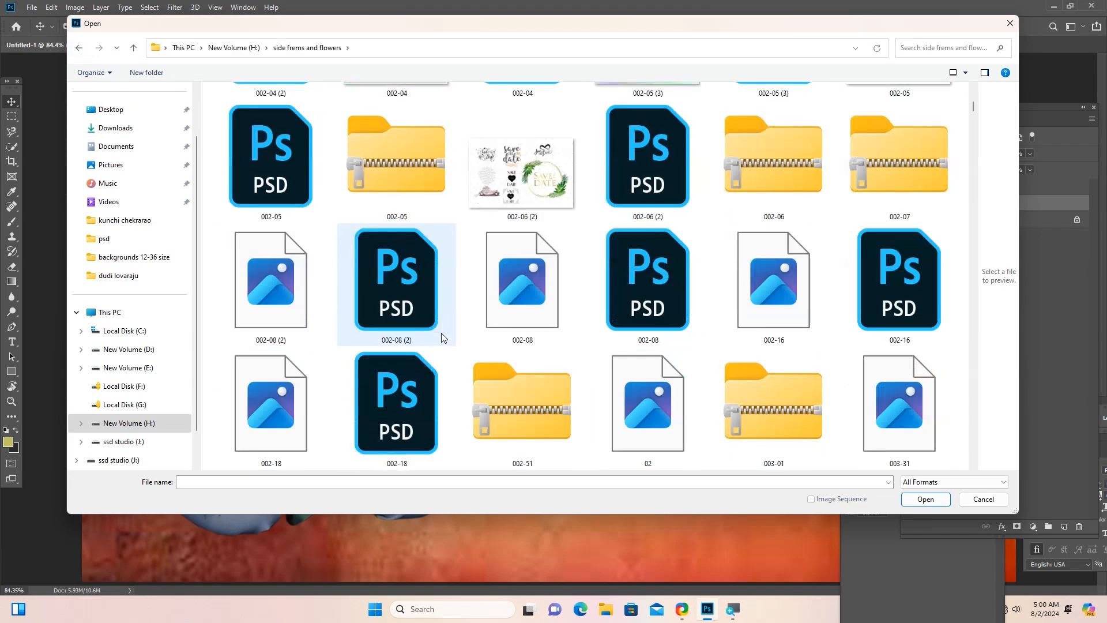
pyautogui.scroll(-15, 443, 337)
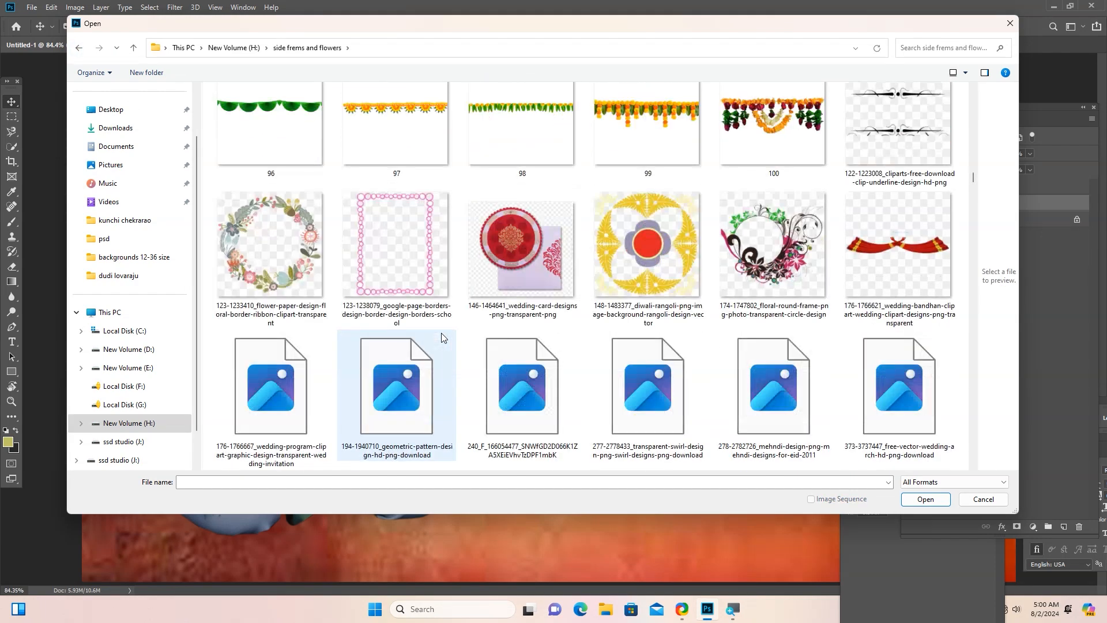
pyautogui.scroll(-10, 443, 337)
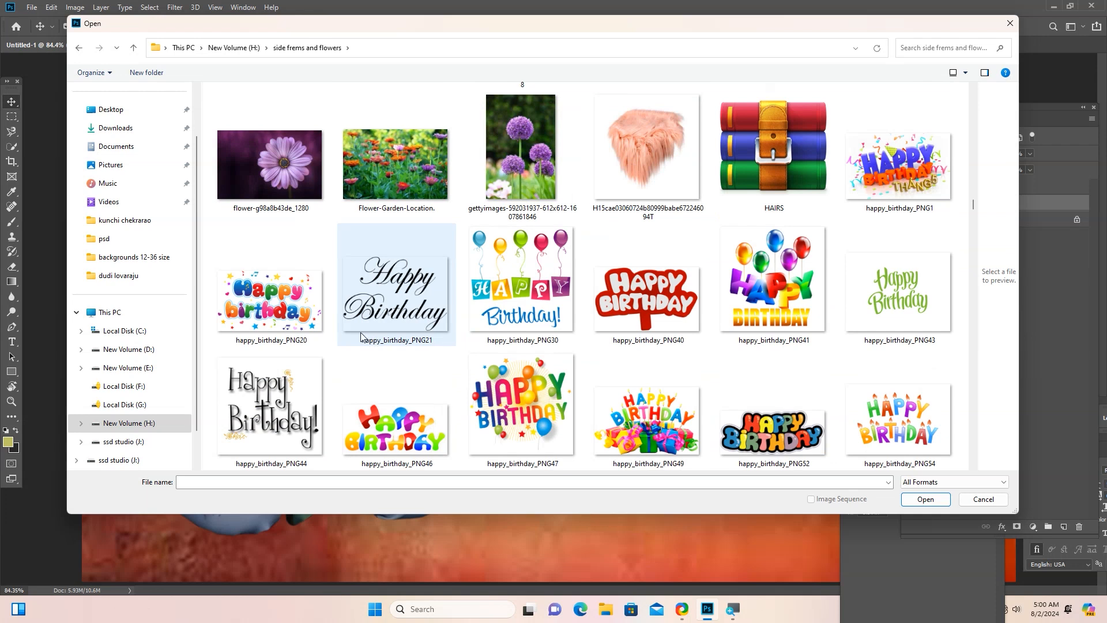
pyautogui.click(773, 288)
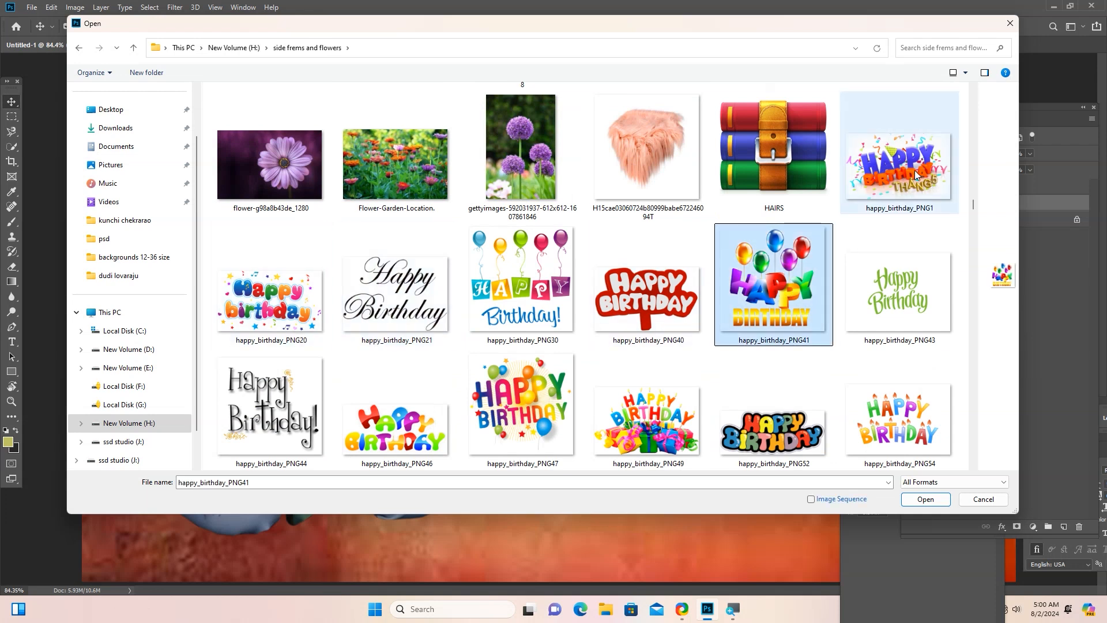
pyautogui.keyDown('ctrl'); pyautogui.click(916, 175); pyautogui.keyUp('ctrl')
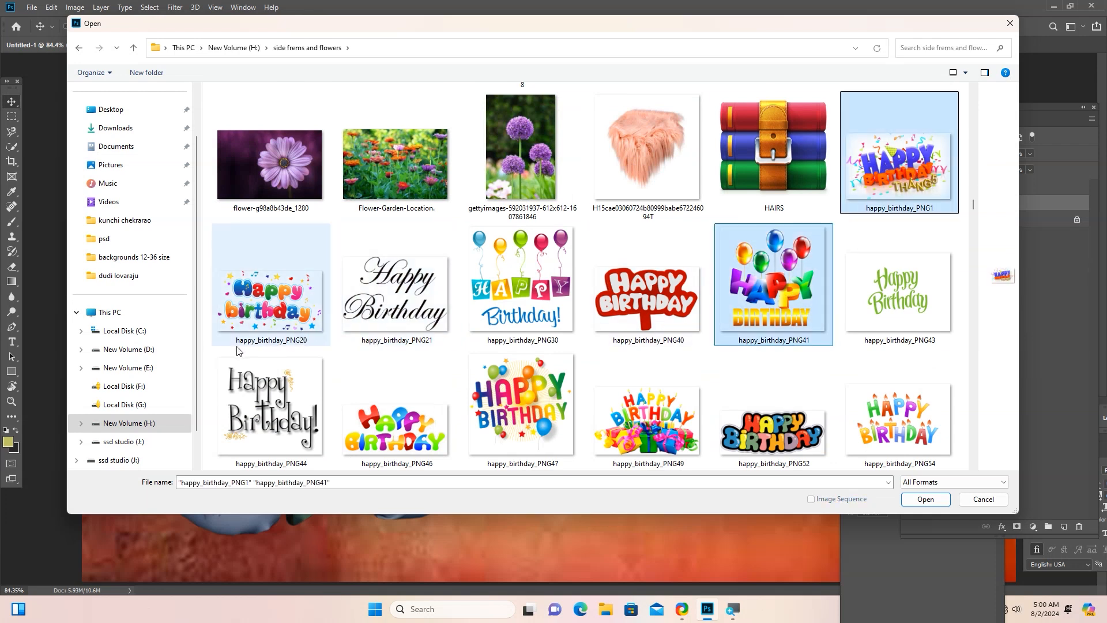
pyautogui.keyDown('ctrl'); pyautogui.click(248, 328); pyautogui.keyUp('ctrl')
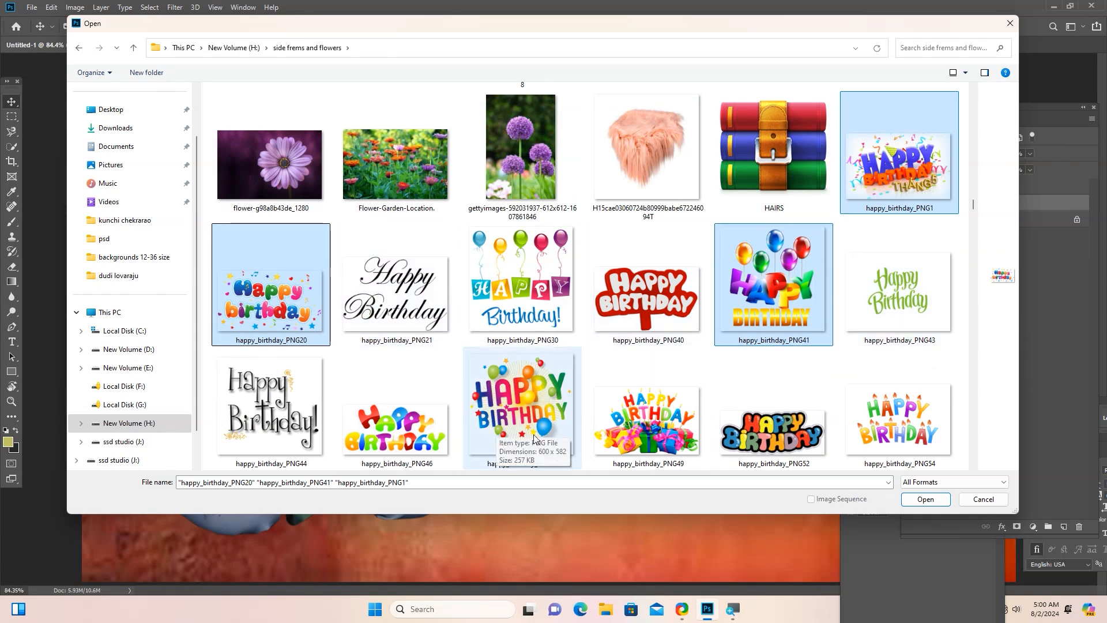
pyautogui.click(922, 500)
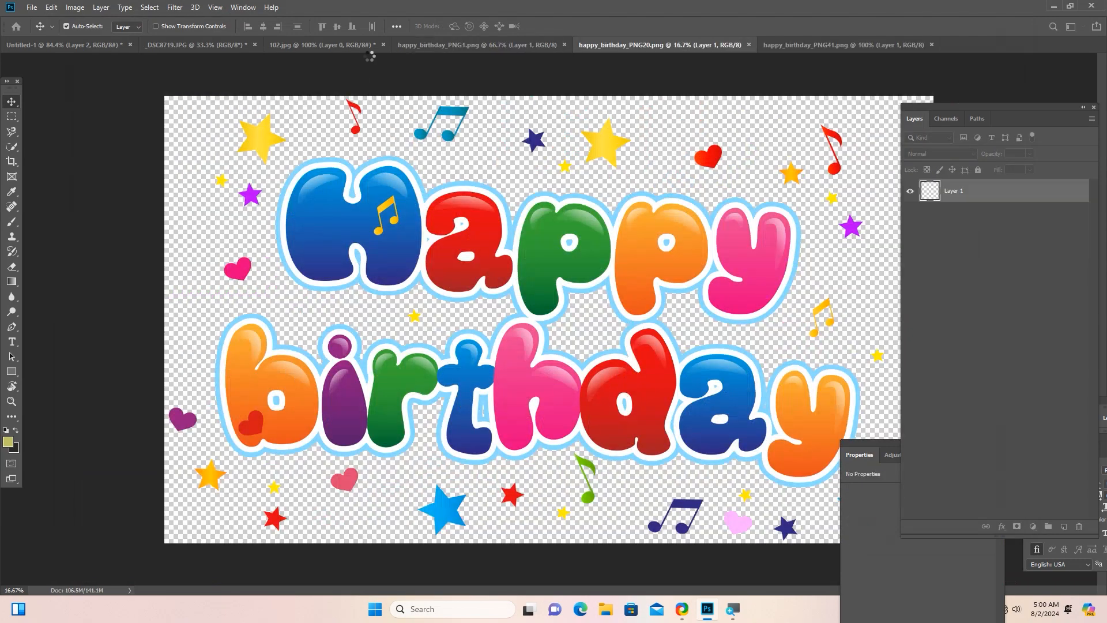
pyautogui.click(660, 44)
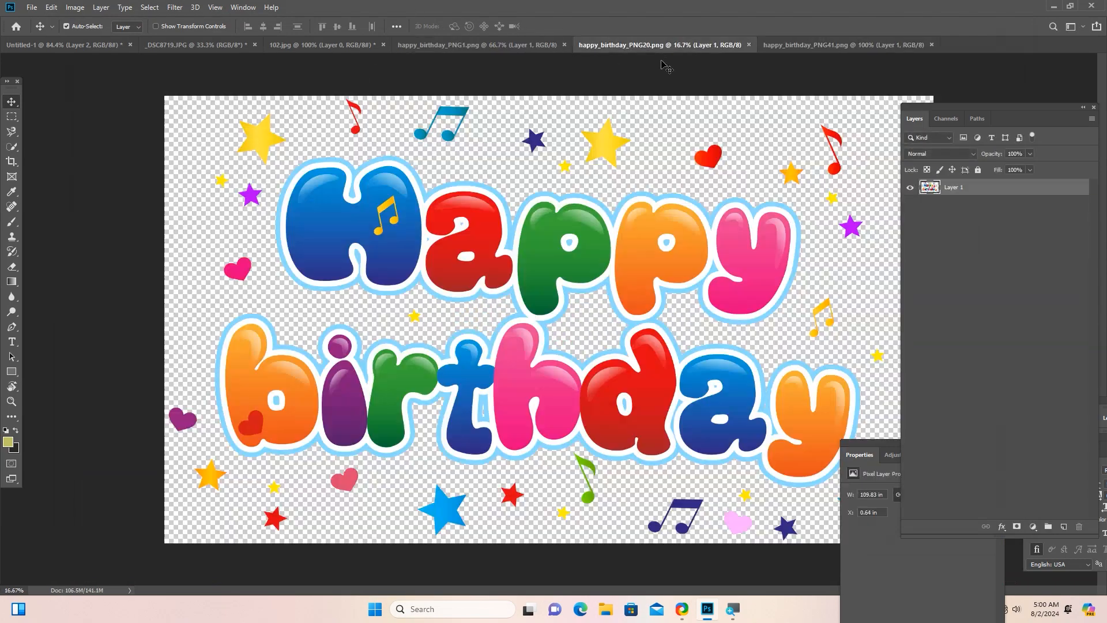
# Copy the Happy Birthday artwork from happy_birthday_PNG20 into Untitled-1, between the child and the background layers.
pyautogui.moveTo(462, 218); pyautogui.dragTo(102, 71)
pyautogui.moveTo(419, 161); pyautogui.dragTo(534, 257)
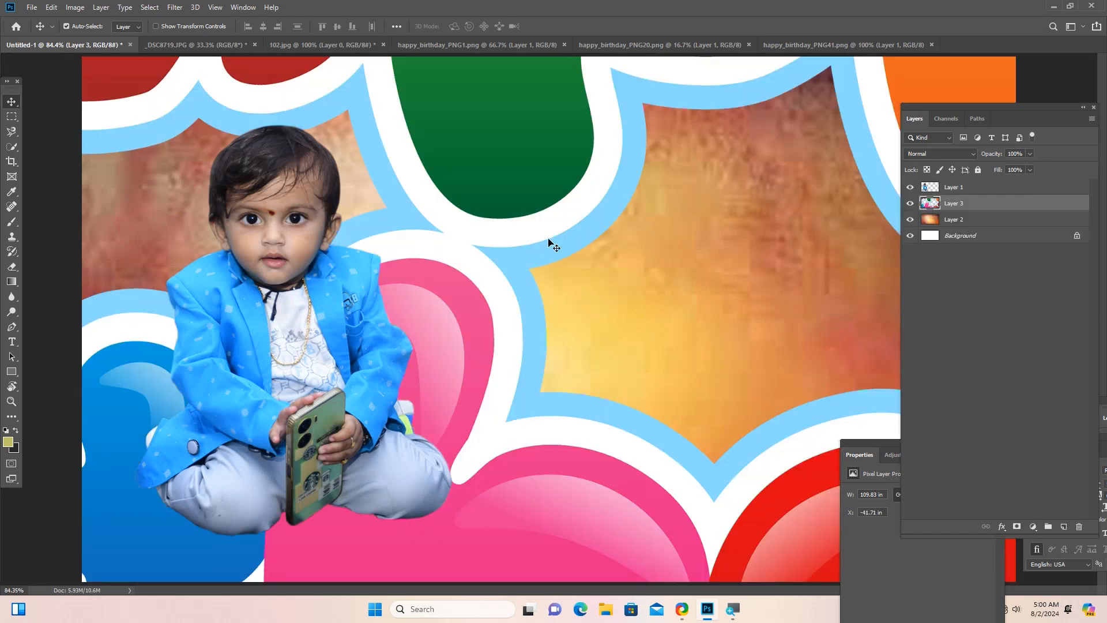
# Scale the Happy Birthday artwork proportionally to about 18.4% and place it within the canvas beside the child.
pyautogui.hotkey('ctrl', 't')
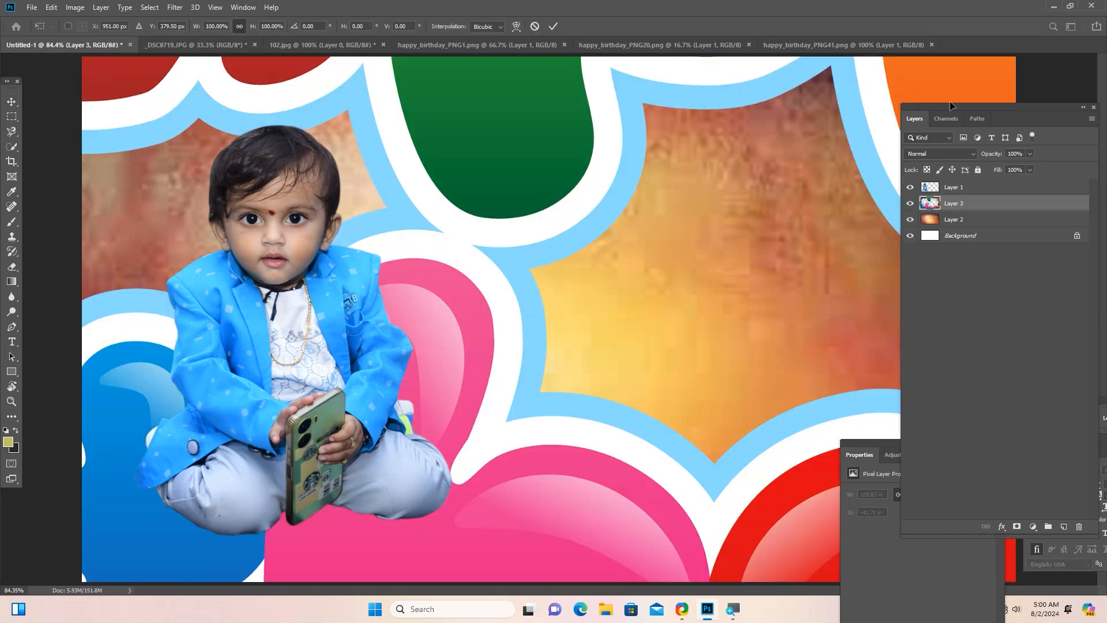
pyautogui.hotkey('ctrl', '-')
pyautogui.hotkey('ctrl', '-')
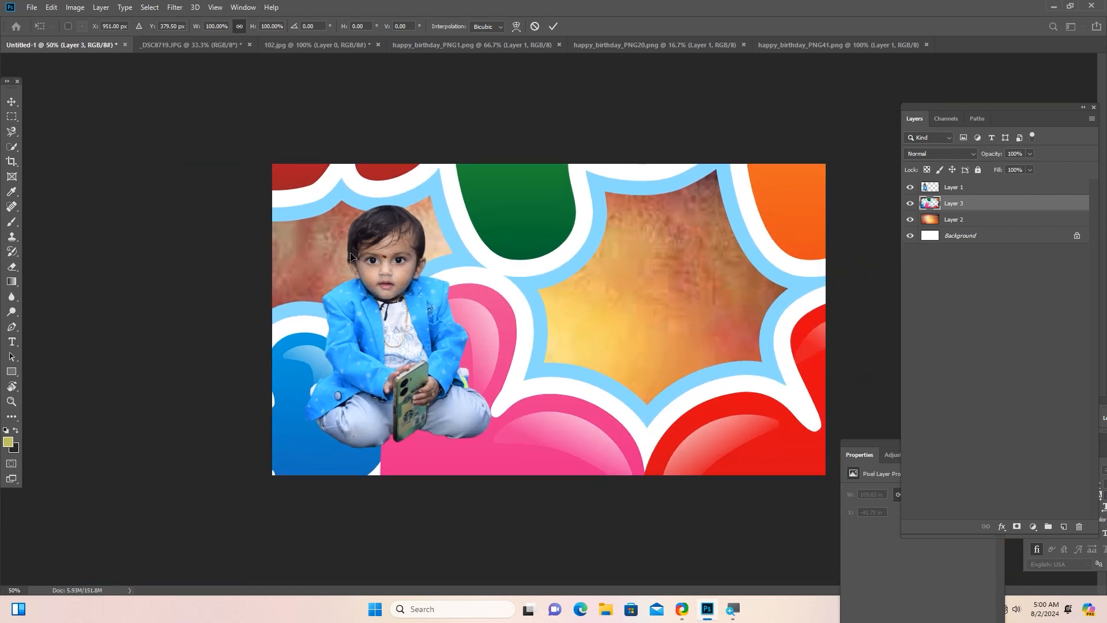
pyautogui.hotkey('ctrl', '-')
pyautogui.hotkey('ctrl', '-')
pyautogui.hotkey('ctrl', '-')
pyautogui.hotkey('ctrl', '-')
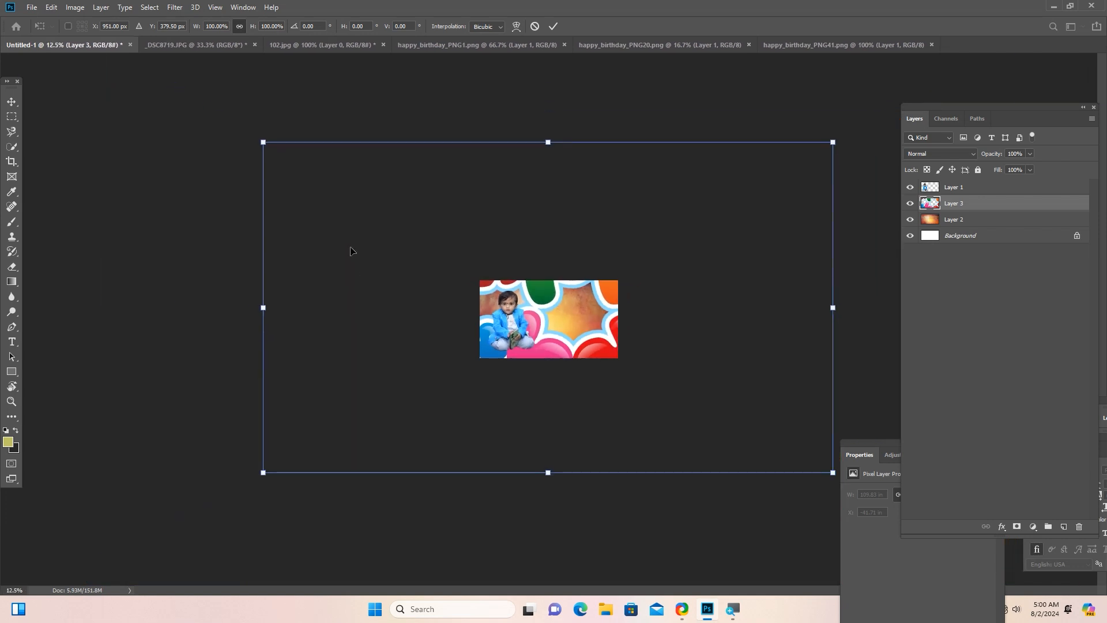
pyautogui.moveTo(263, 141); pyautogui.dragTo(611, 340)
pyautogui.moveTo(688, 396); pyautogui.dragTo(554, 306)
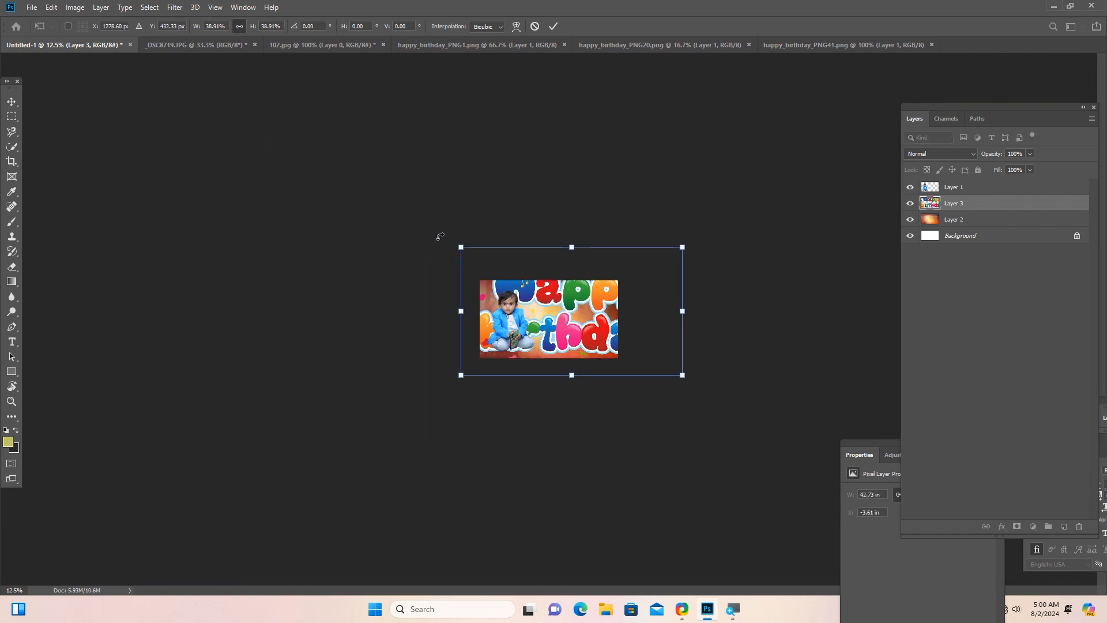
pyautogui.moveTo(460, 246); pyautogui.dragTo(578, 313)
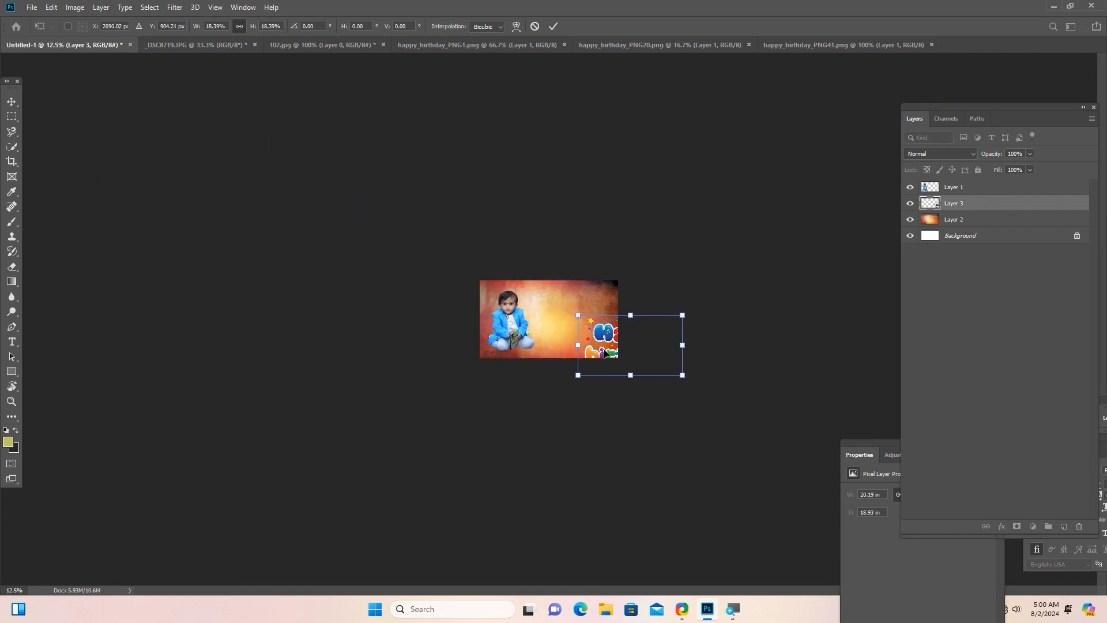
pyautogui.moveTo(604, 349); pyautogui.dragTo(541, 324)
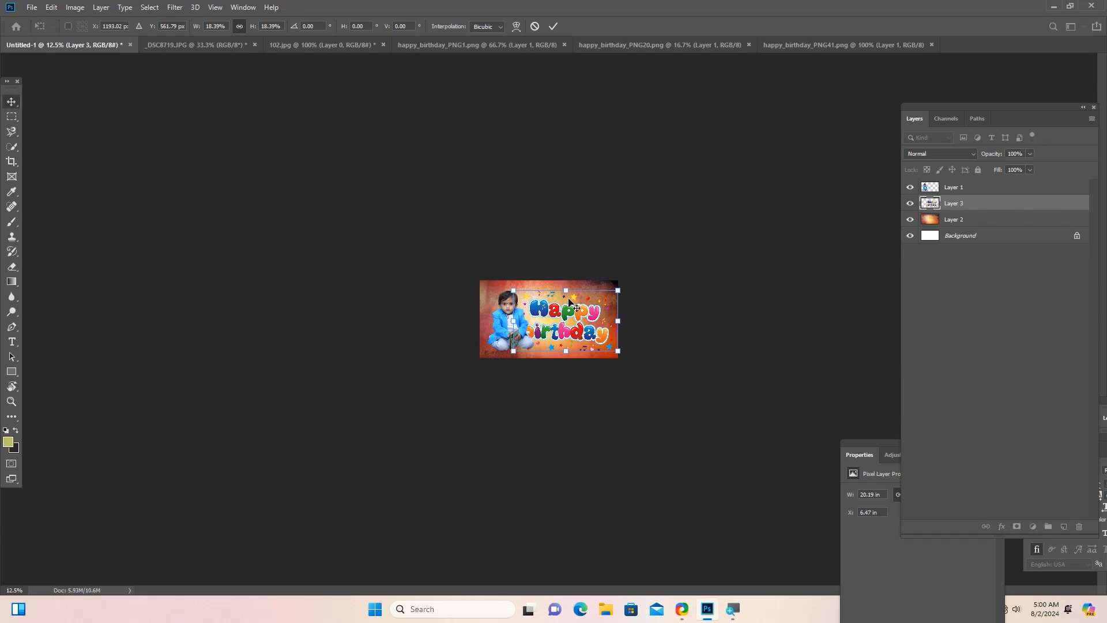
pyautogui.press('Return')
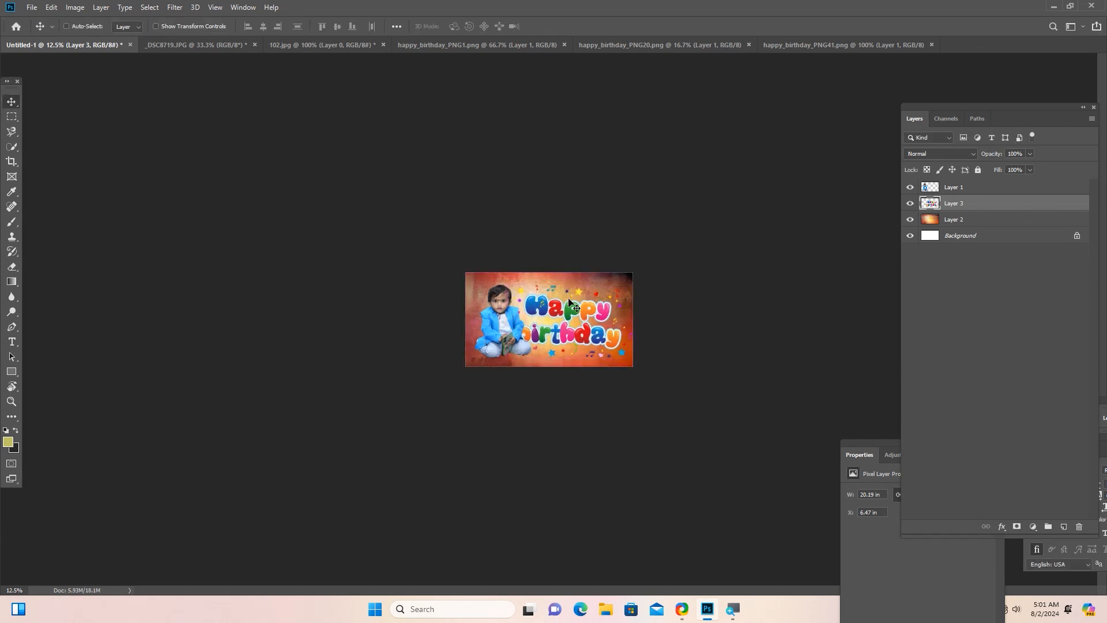
# Reduce the Happy Birthday artwork further to about 79.9% and position it beside the child, its edge tucked slightly behind the arm.
pyautogui.hotkey('ctrl', '0')
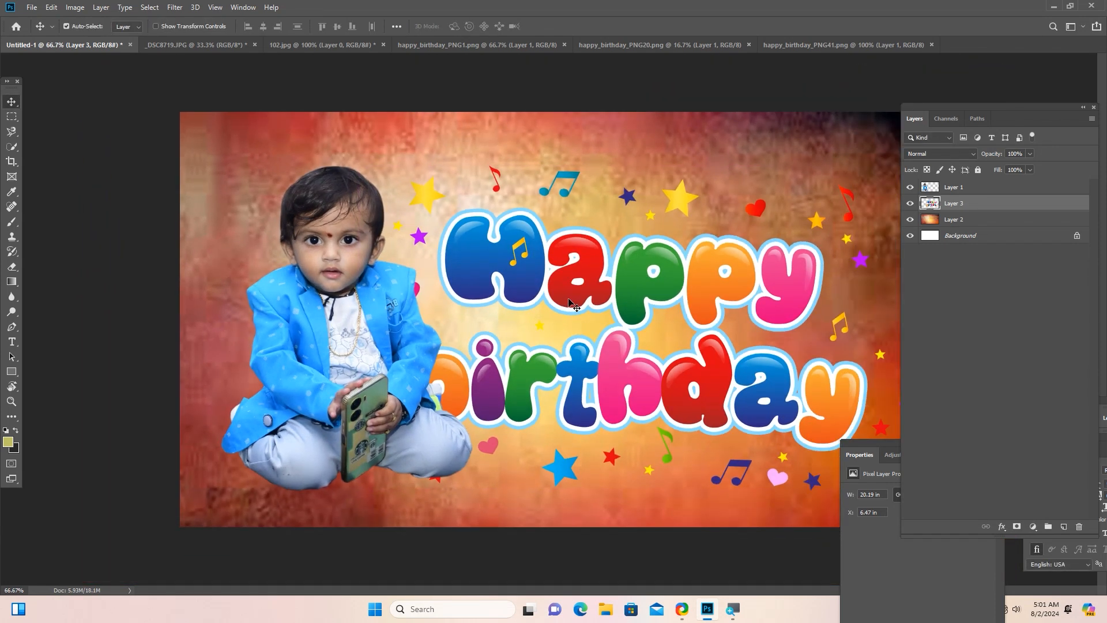
pyautogui.press('ctrl')
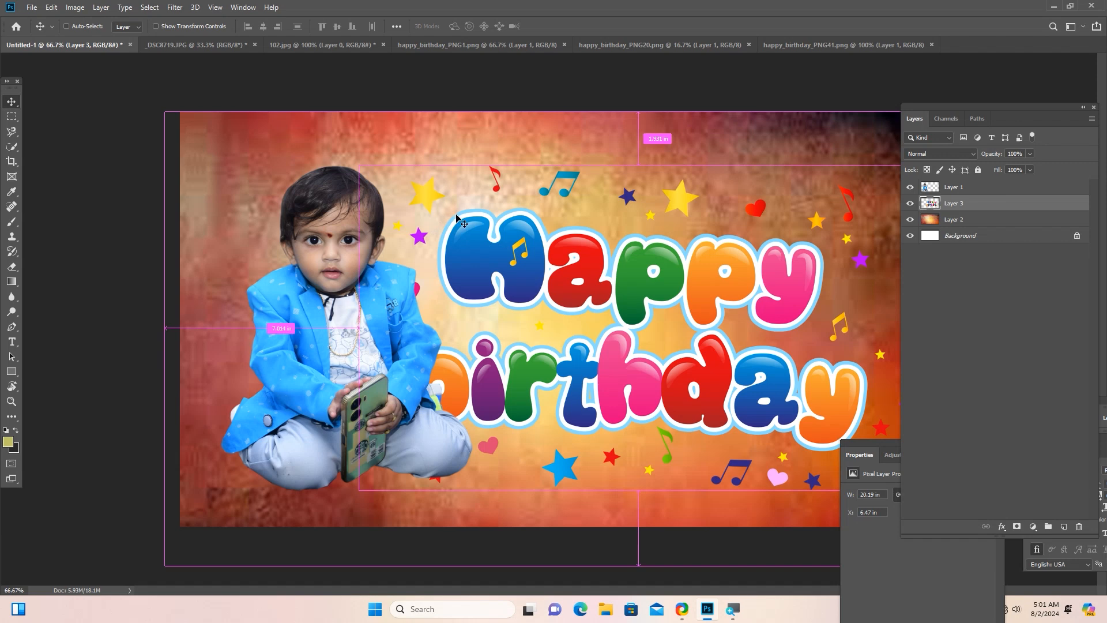
pyautogui.hotkey('ctrl', 't')
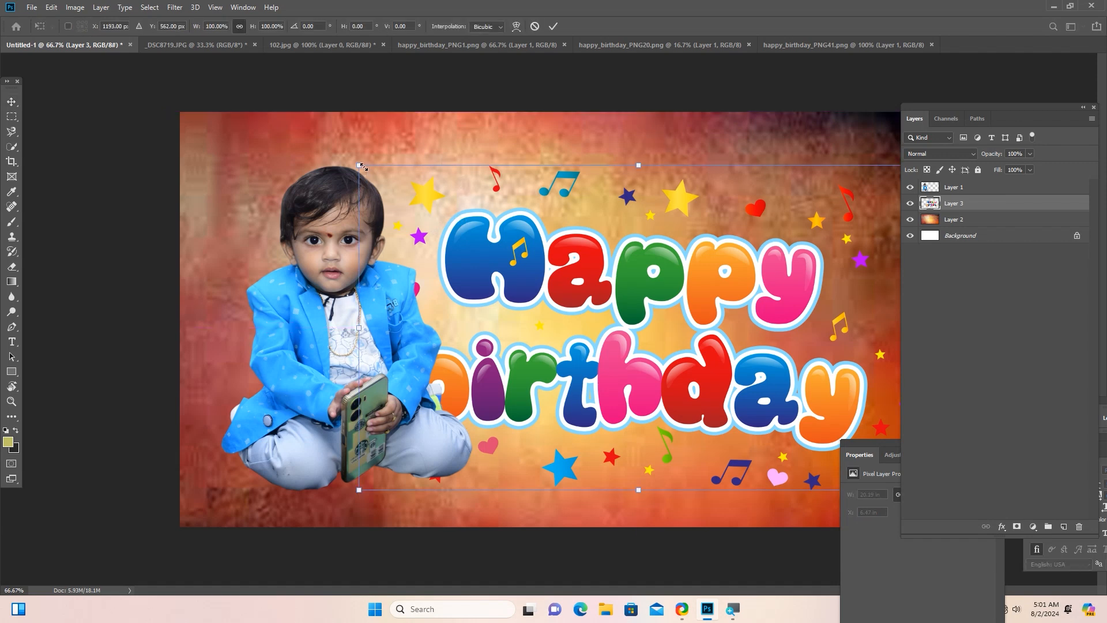
pyautogui.moveTo(364, 167); pyautogui.dragTo(469, 246)
pyautogui.moveTo(591, 336); pyautogui.dragTo(534, 266)
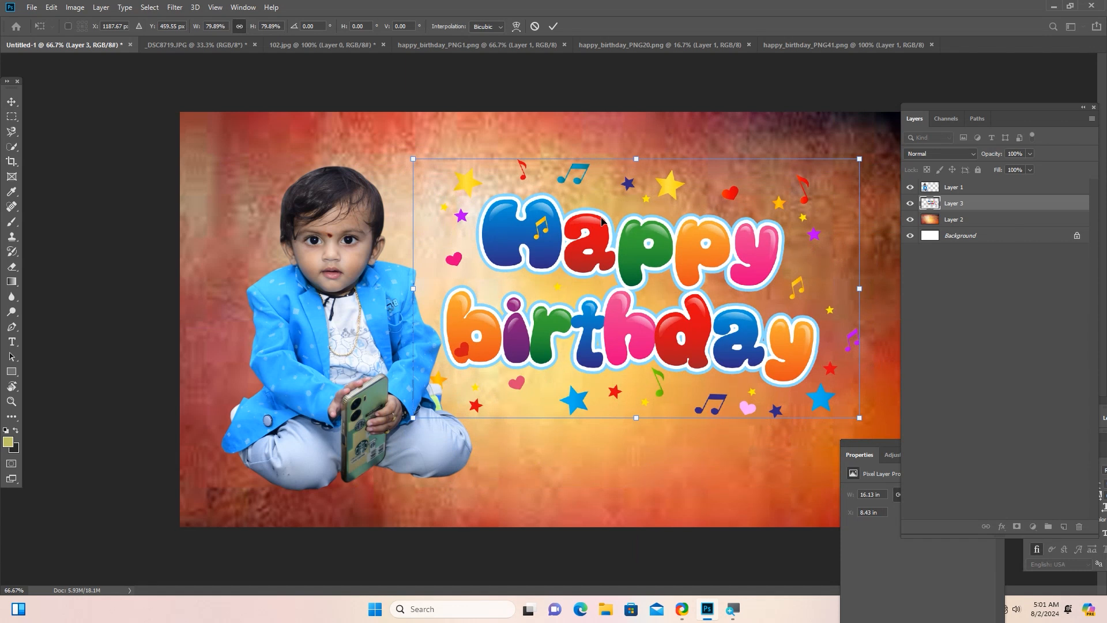
pyautogui.press('Return')
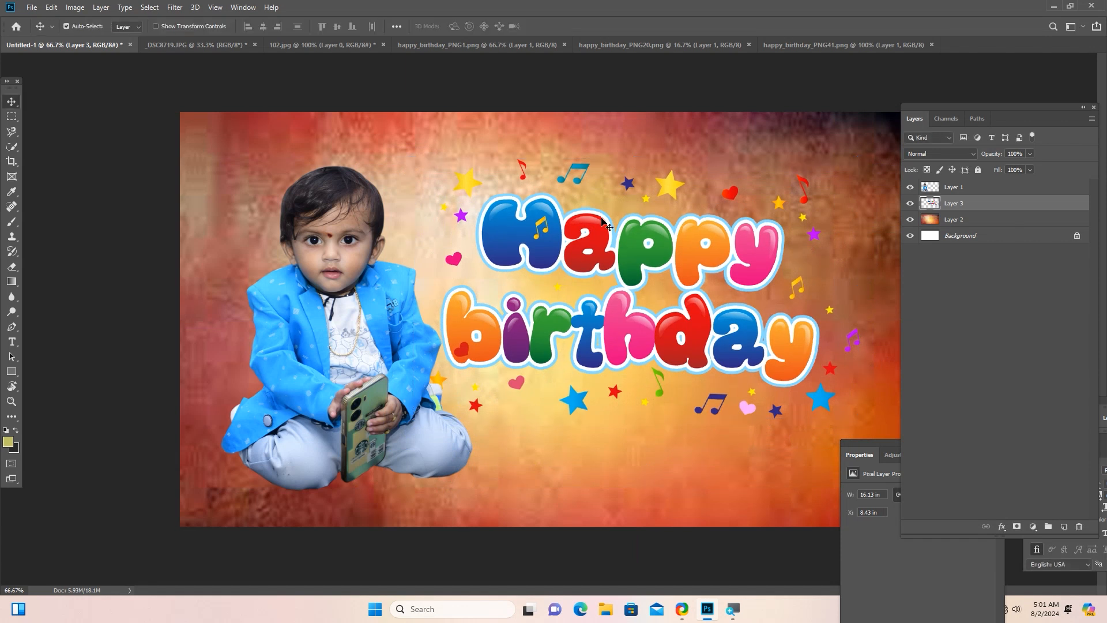
pyautogui.moveTo(543, 234); pyautogui.dragTo(526, 264)
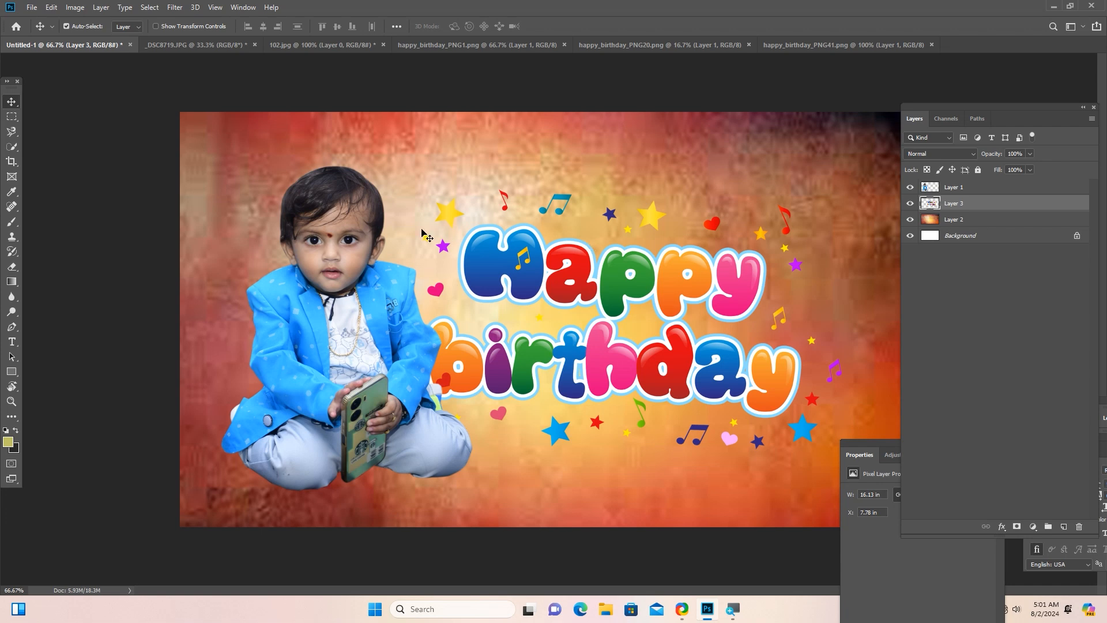
# Inspect the cut-out child's edges around the hair and ear, and load the outline of Layer 1 as a selection.
pyautogui.hotkey('ctrl', '+')
pyautogui.hotkey('ctrl', '+')
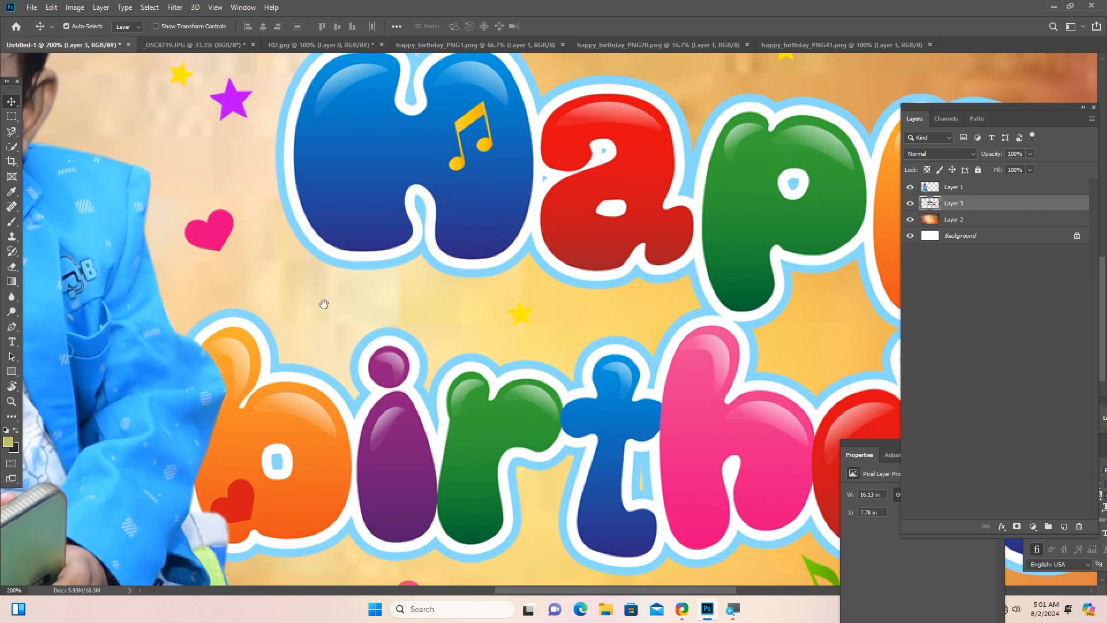
pyautogui.moveTo(323, 303); pyautogui.dragTo(559, 341)
pyautogui.moveTo(352, 244); pyautogui.dragTo(339, 197)
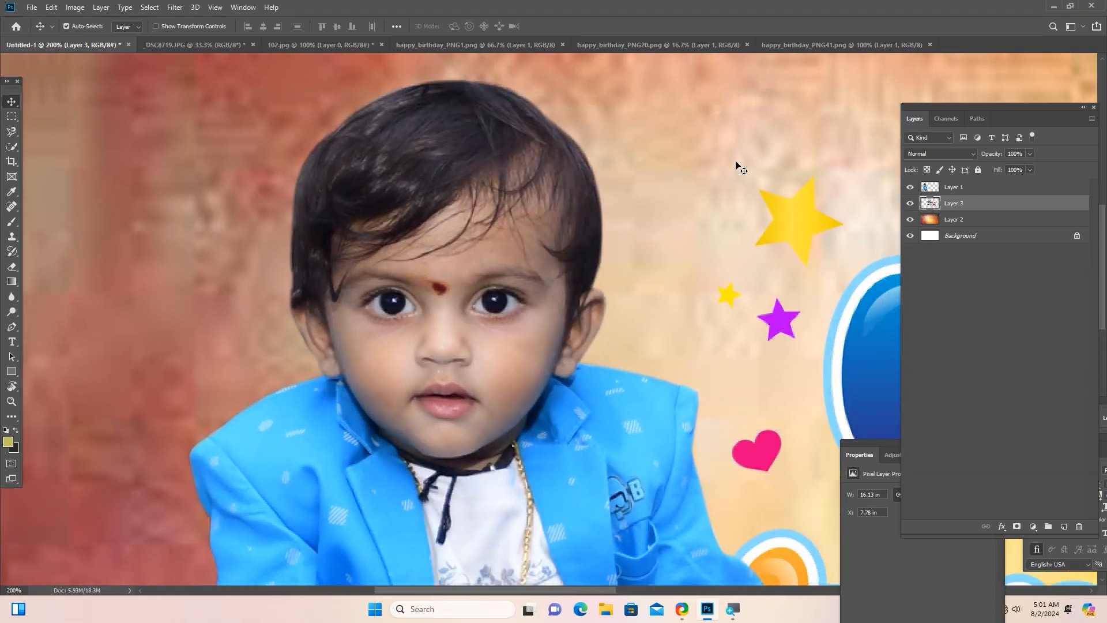
pyautogui.click(933, 189)
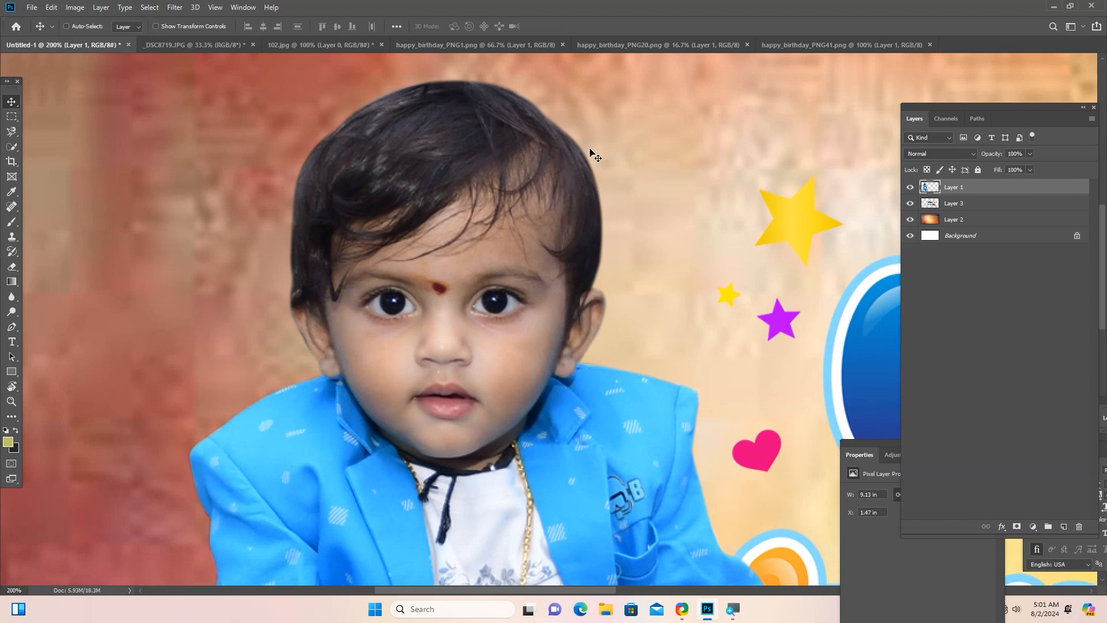
pyautogui.hotkey('ctrl', '+')
pyautogui.hotkey('ctrl', '+')
pyautogui.hotkey('ctrl', '+')
pyautogui.moveTo(642, 229); pyautogui.dragTo(513, 256)
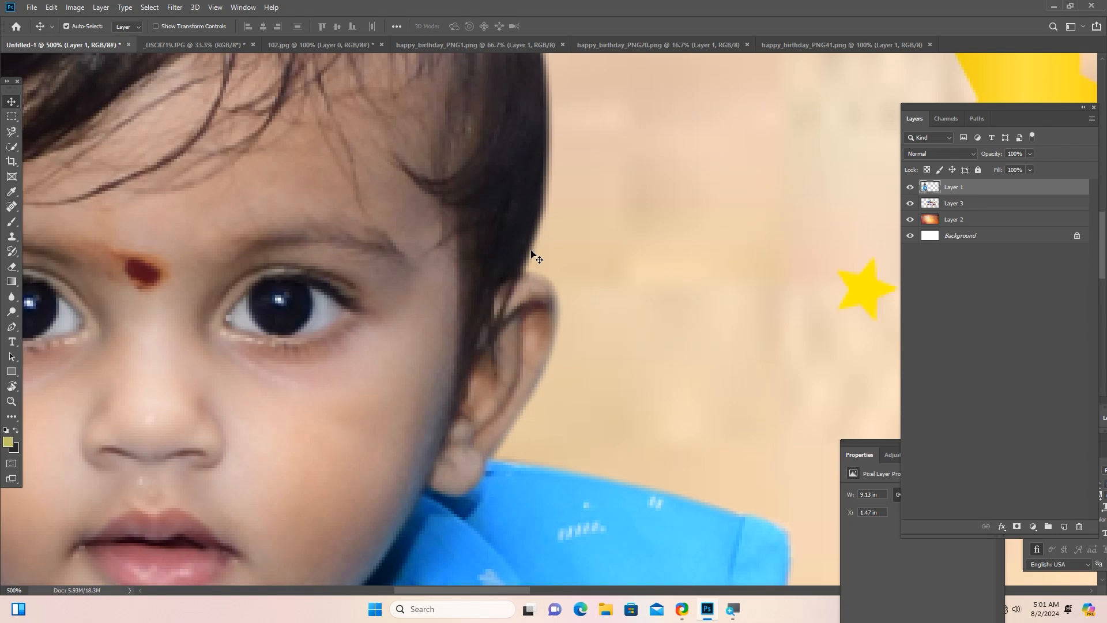
pyautogui.scroll(-6, 531, 254)
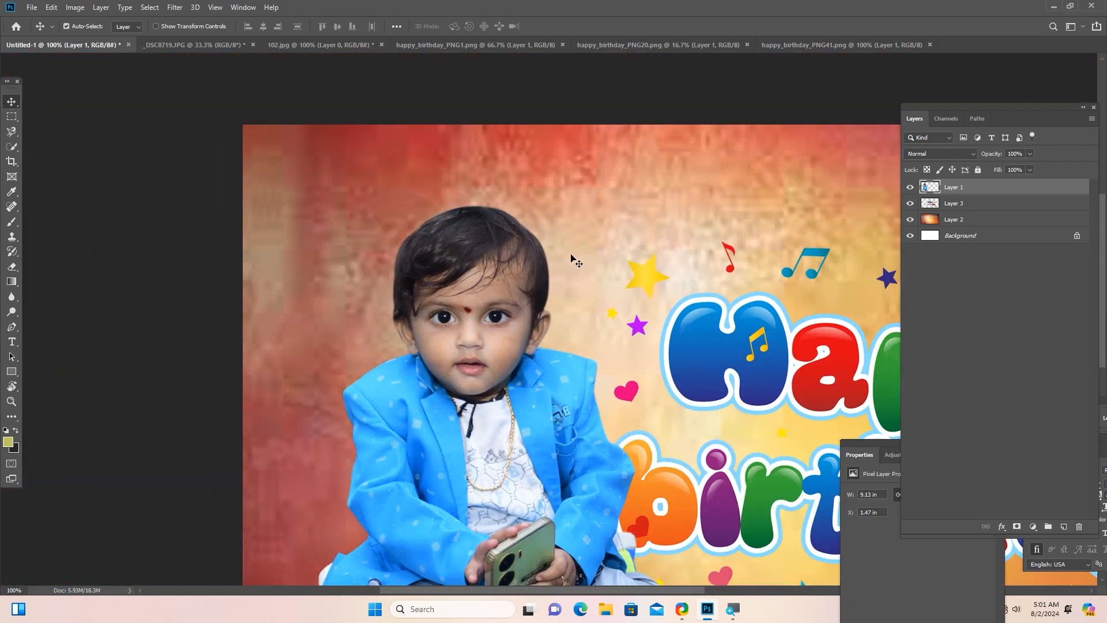
pyautogui.keyDown('ctrl'); pyautogui.click(929, 188); pyautogui.keyUp('ctrl')
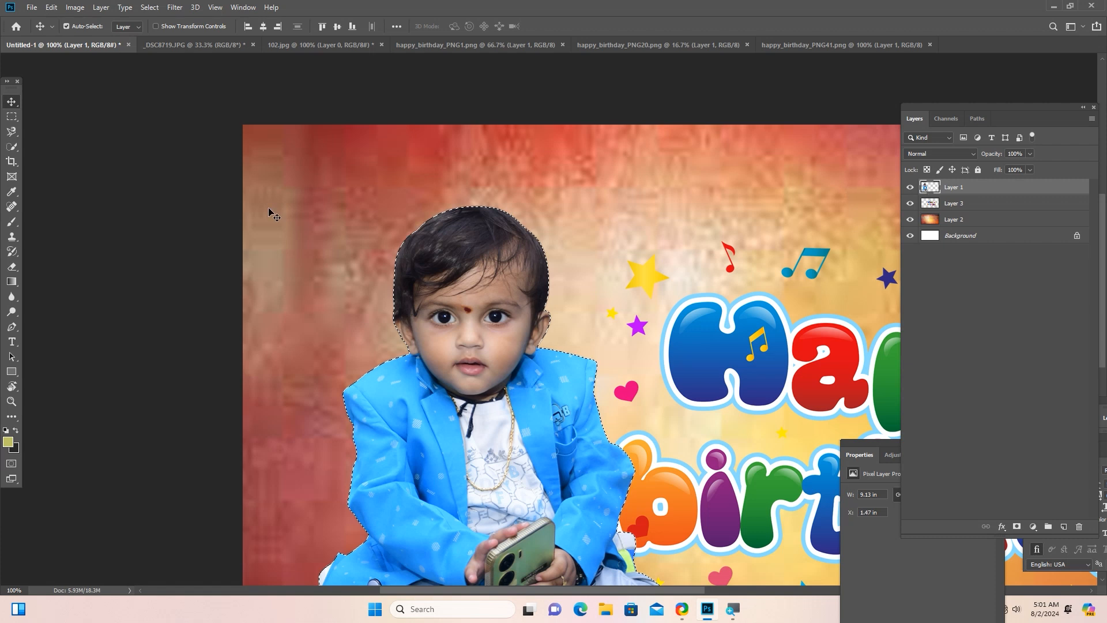